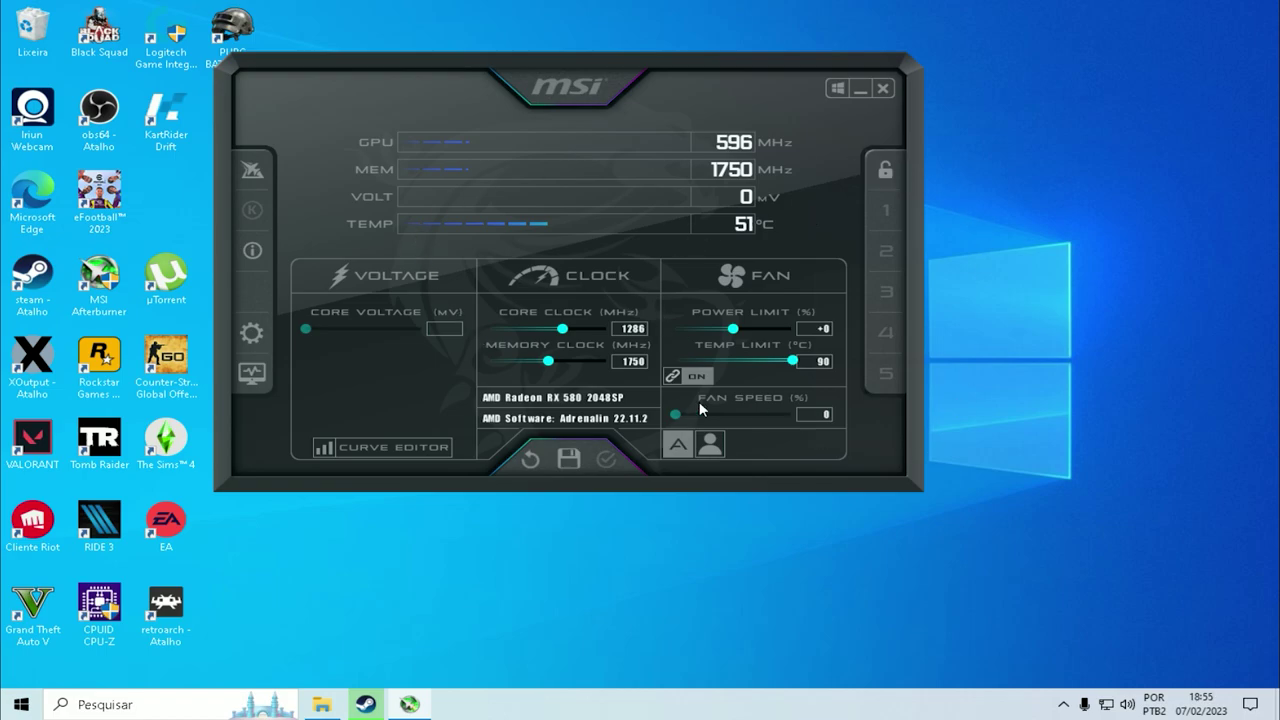
# Open the MSI Afterburner settings and examine the general options, including the main GPU selection and compatibility properties
pyautogui.click(1063, 704)
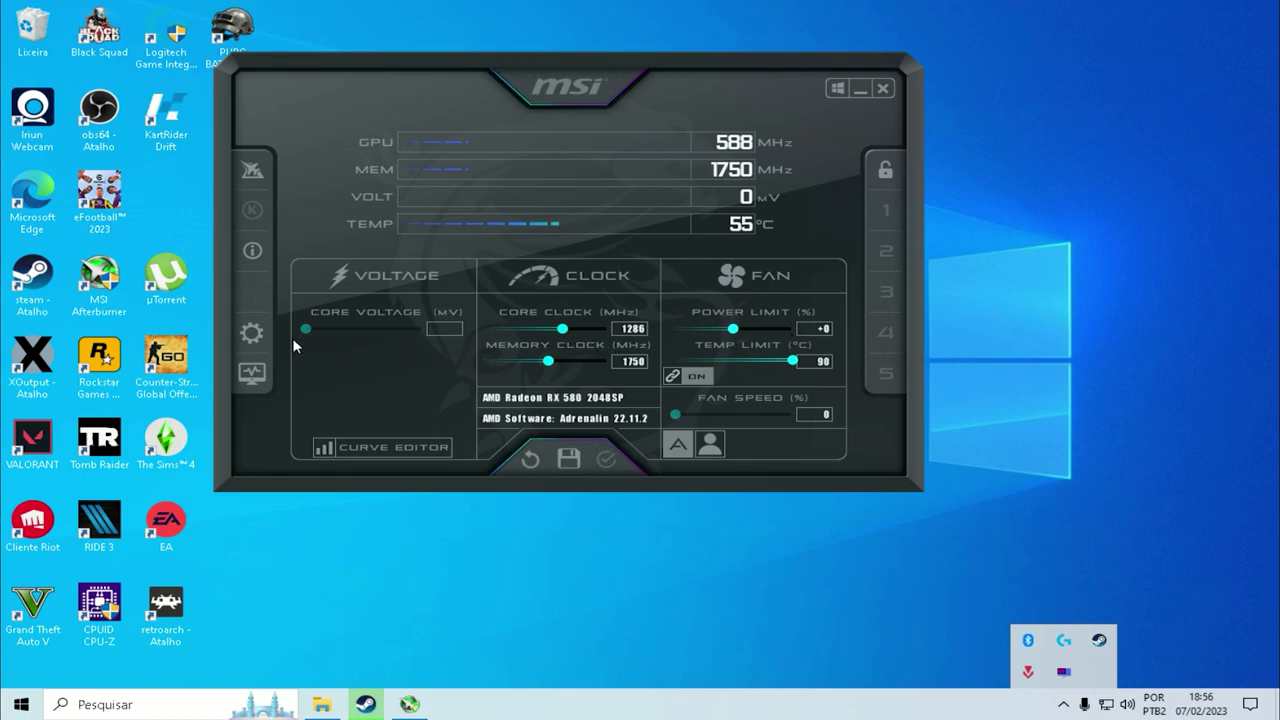
pyautogui.click(254, 337)
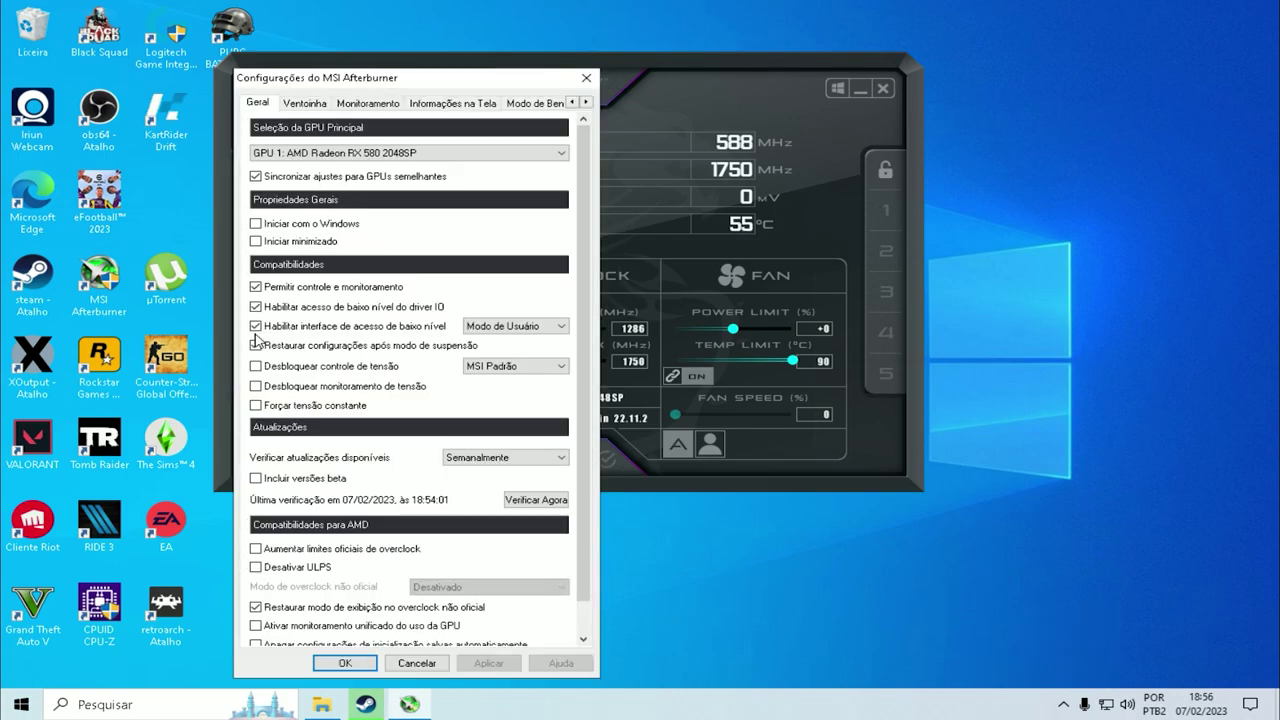
pyautogui.click(256, 344)
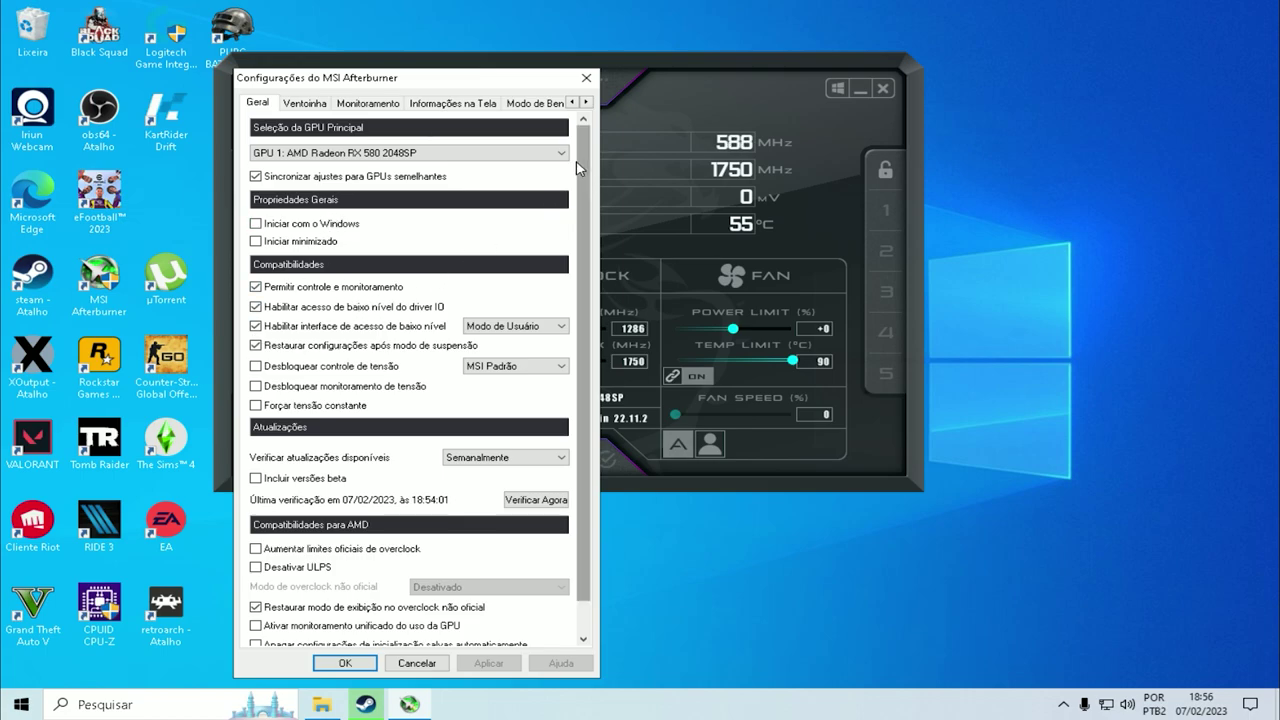
pyautogui.moveTo(583, 190)
pyautogui.mouseDown()
pyautogui.moveTo(578, 214)
pyautogui.moveTo(577, 192)
pyautogui.mouseUp()
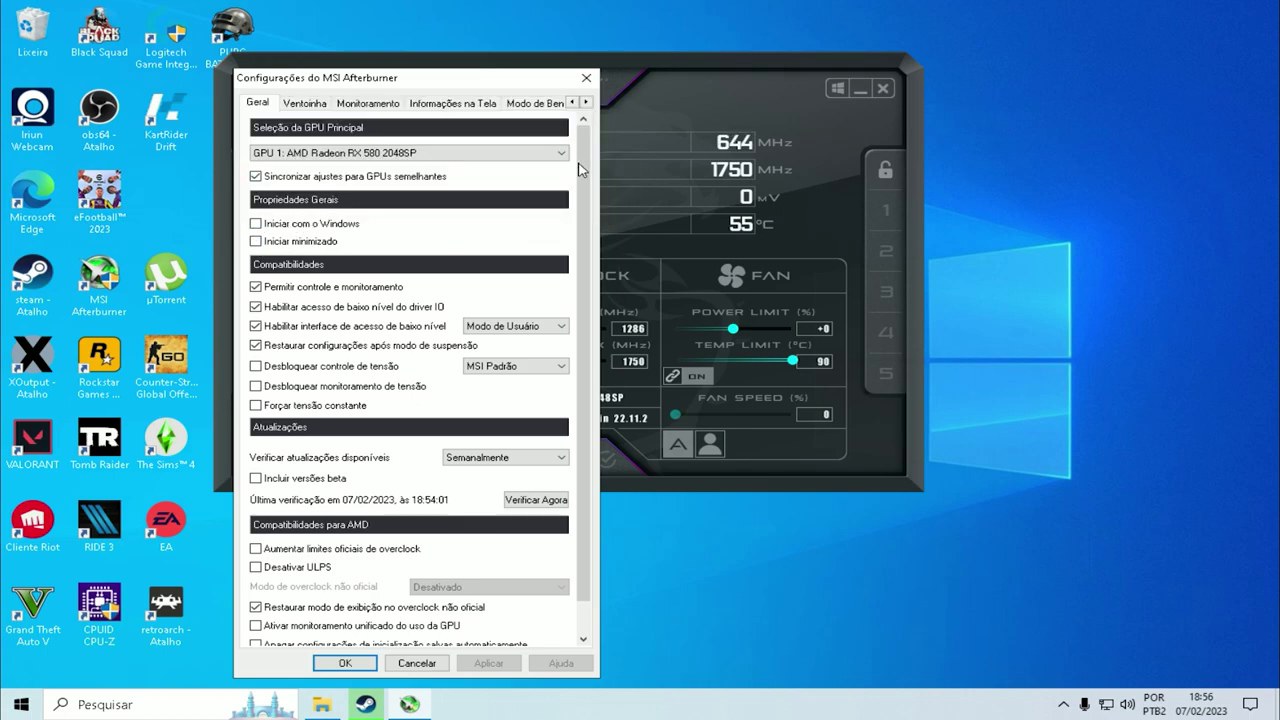
pyautogui.scroll(-1, 583, 173)
pyautogui.scroll(1, 583, 173)
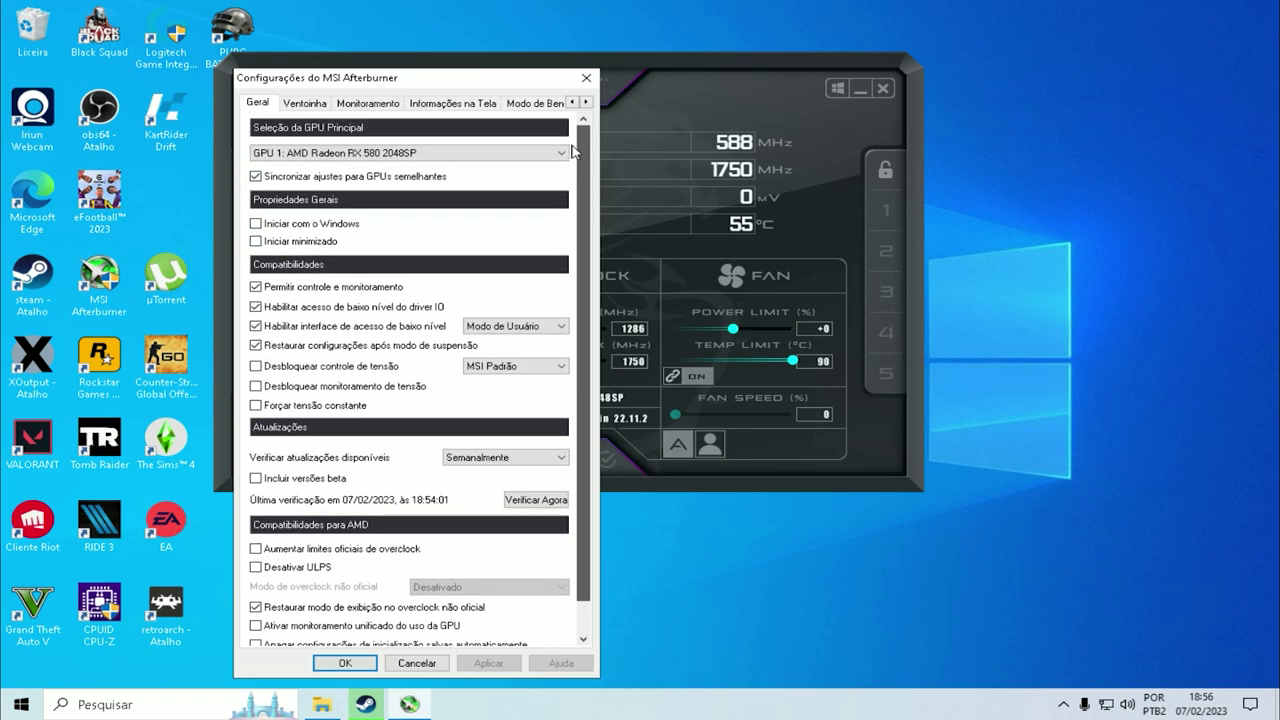
pyautogui.click(352, 158)
pyautogui.click(306, 157)
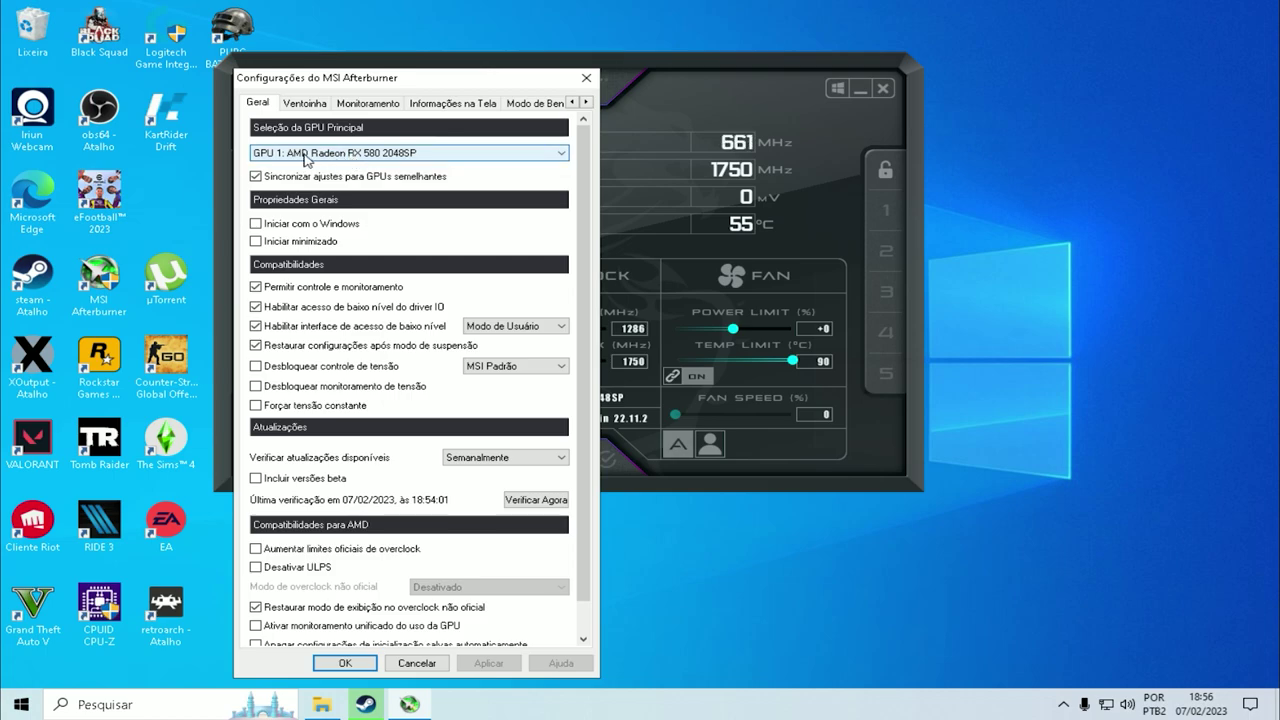
pyautogui.moveTo(300, 160)
pyautogui.moveTo(330, 180)
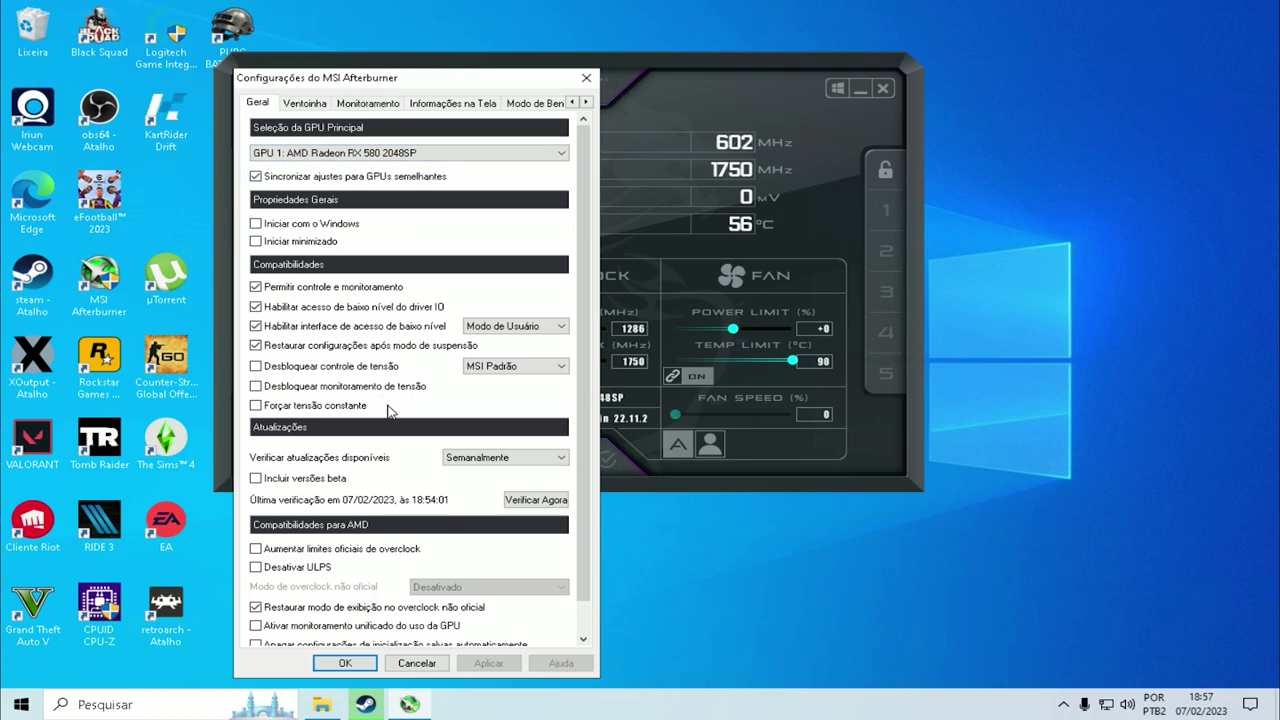
# Examine the automatic fan control settings and the list of monitoring sensors
pyautogui.click(313, 106)
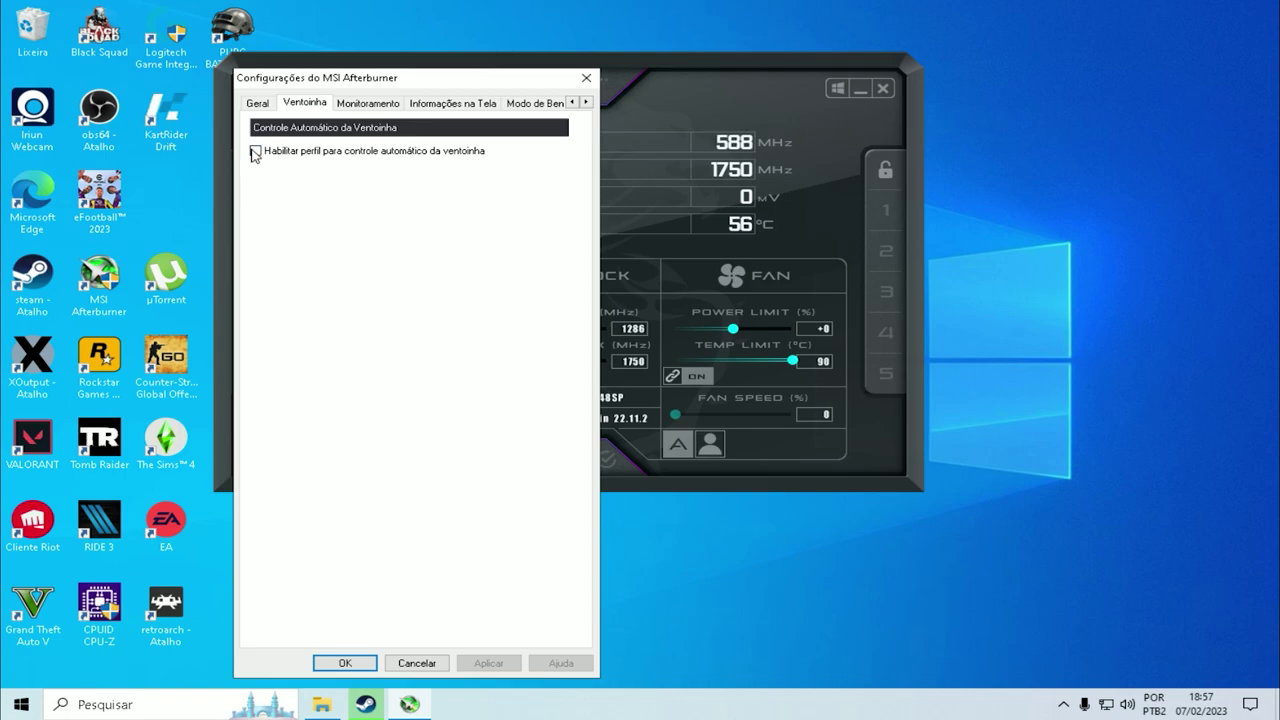
pyautogui.click(357, 106)
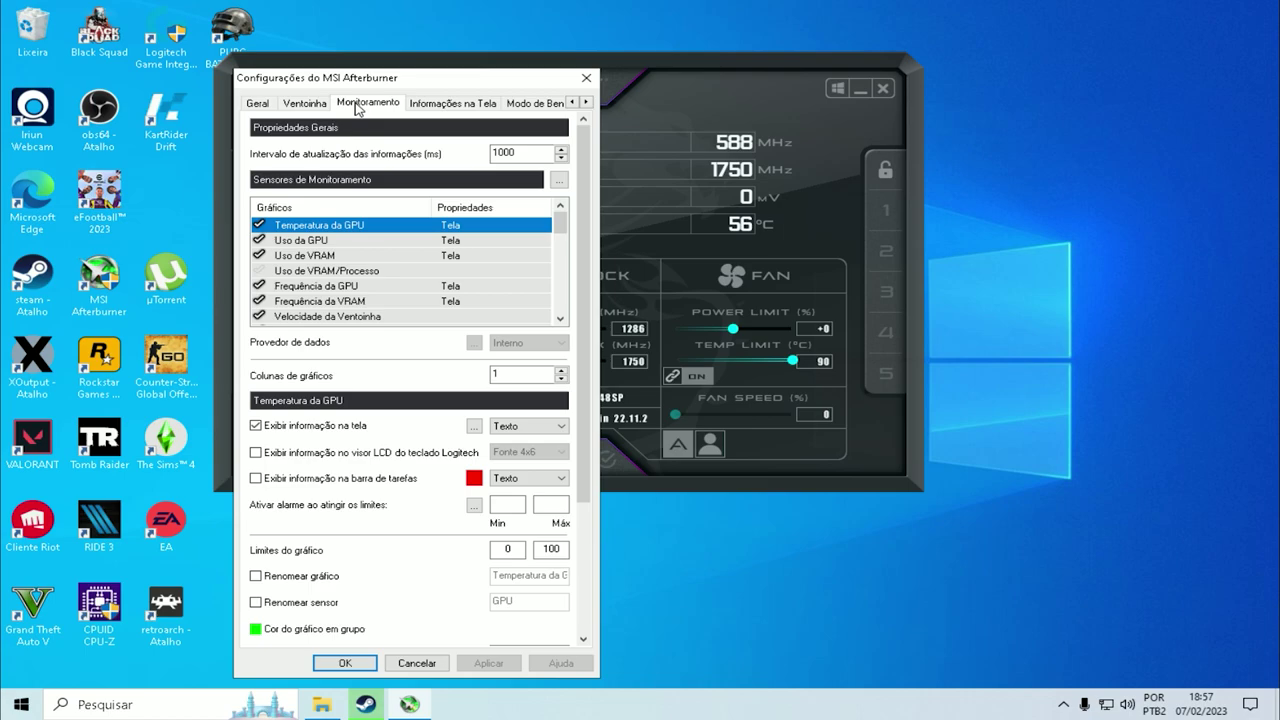
pyautogui.moveTo(322, 244)
pyautogui.moveTo(261, 228)
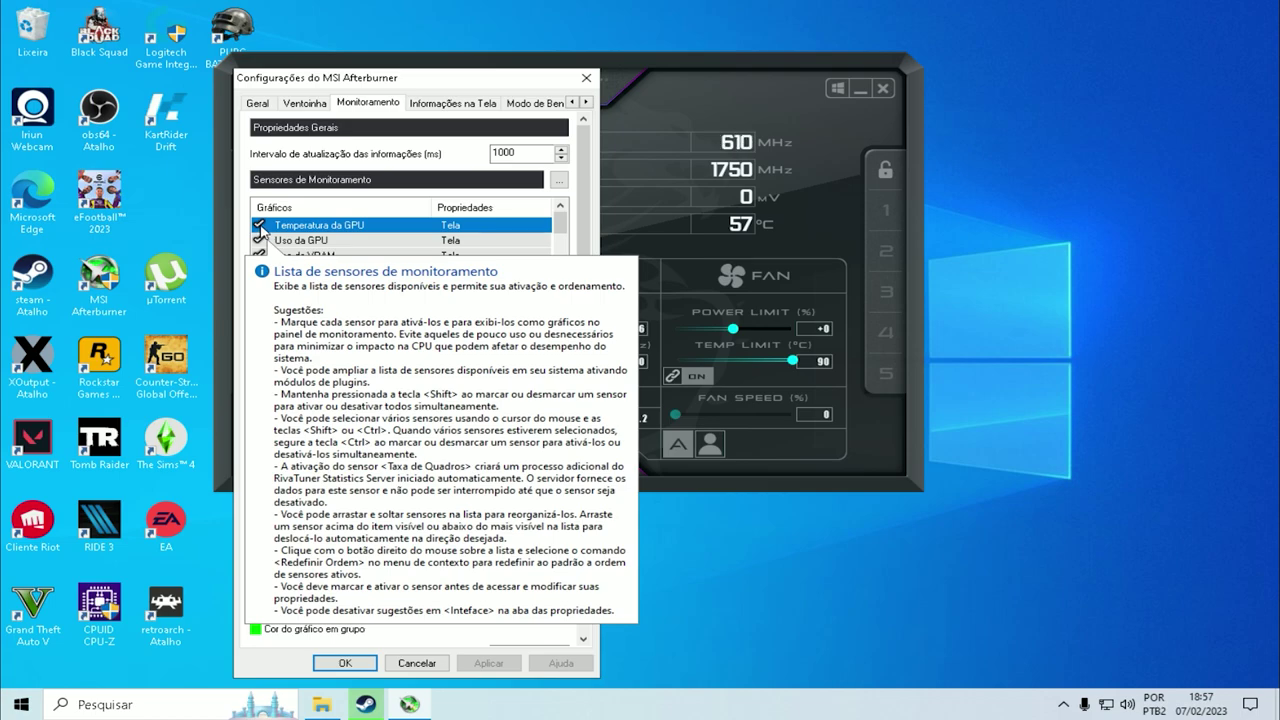
# Try toggling the Uso de VRAM/Processo sensor and the on-screen display of Temperatura da GPU
pyautogui.click(260, 270)
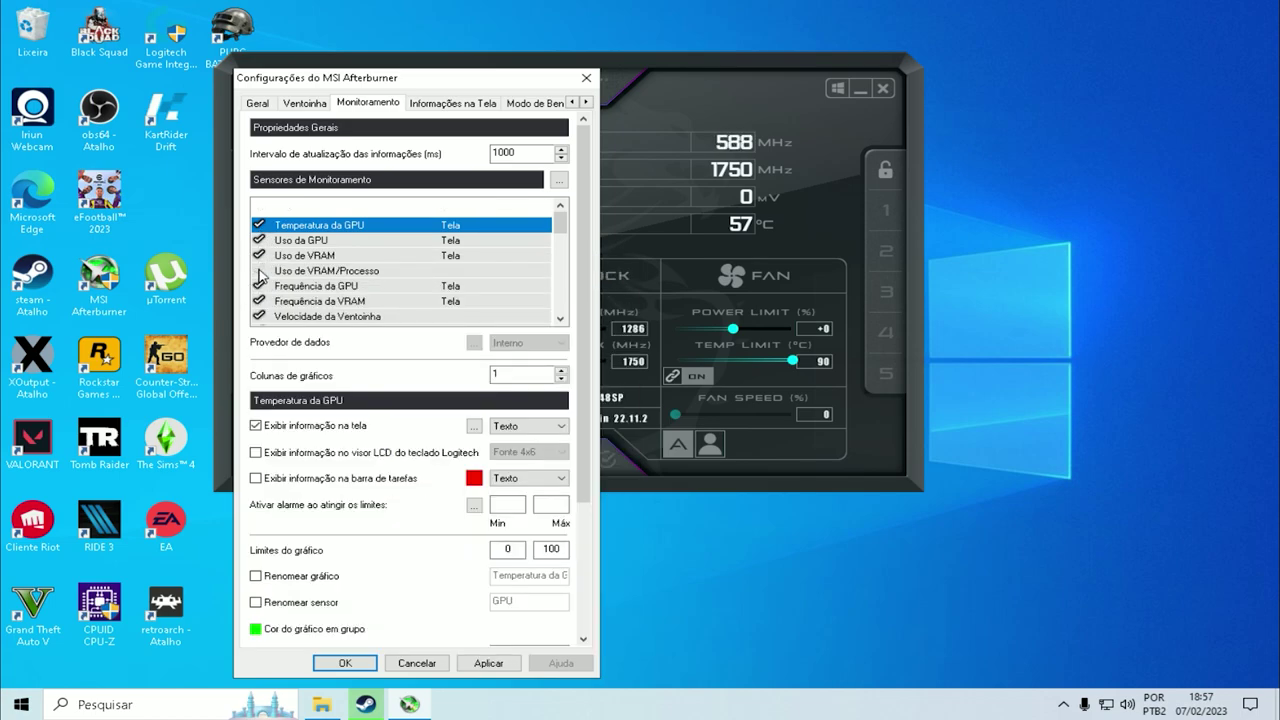
pyautogui.click(260, 271)
pyautogui.click(300, 241)
pyautogui.click(300, 227)
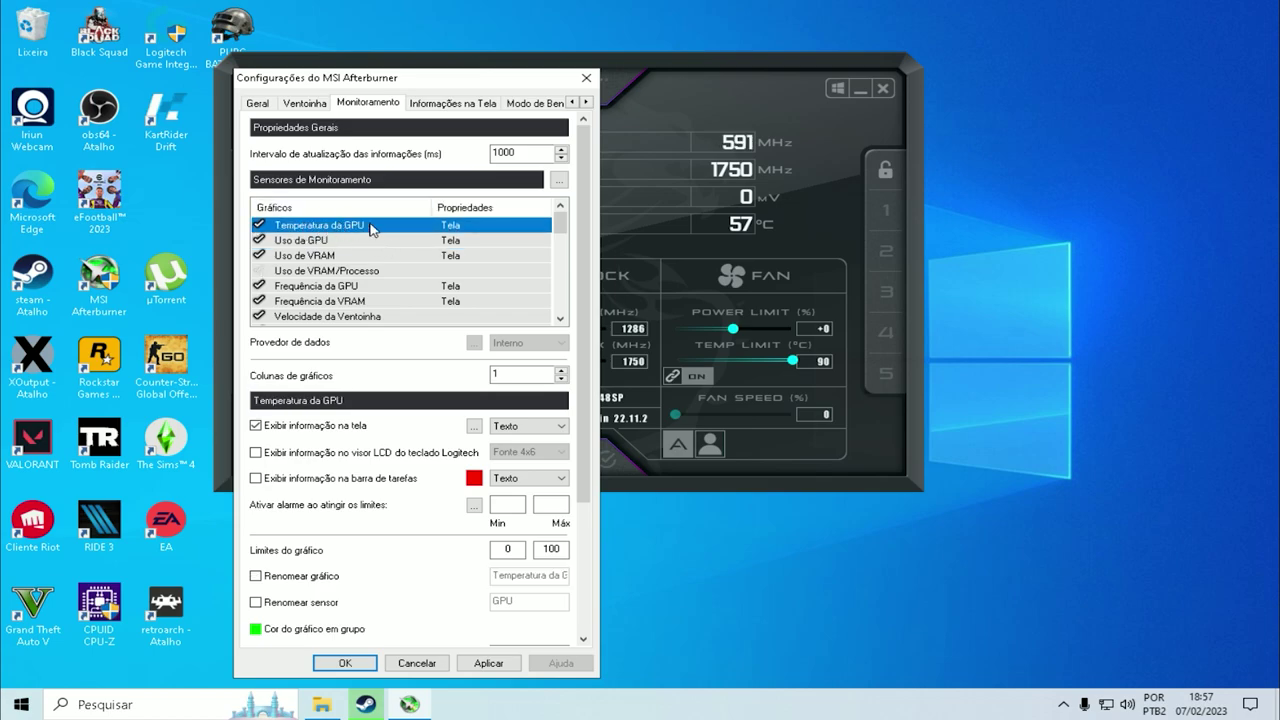
pyautogui.click(256, 426)
pyautogui.click(257, 426)
pyautogui.click(258, 427)
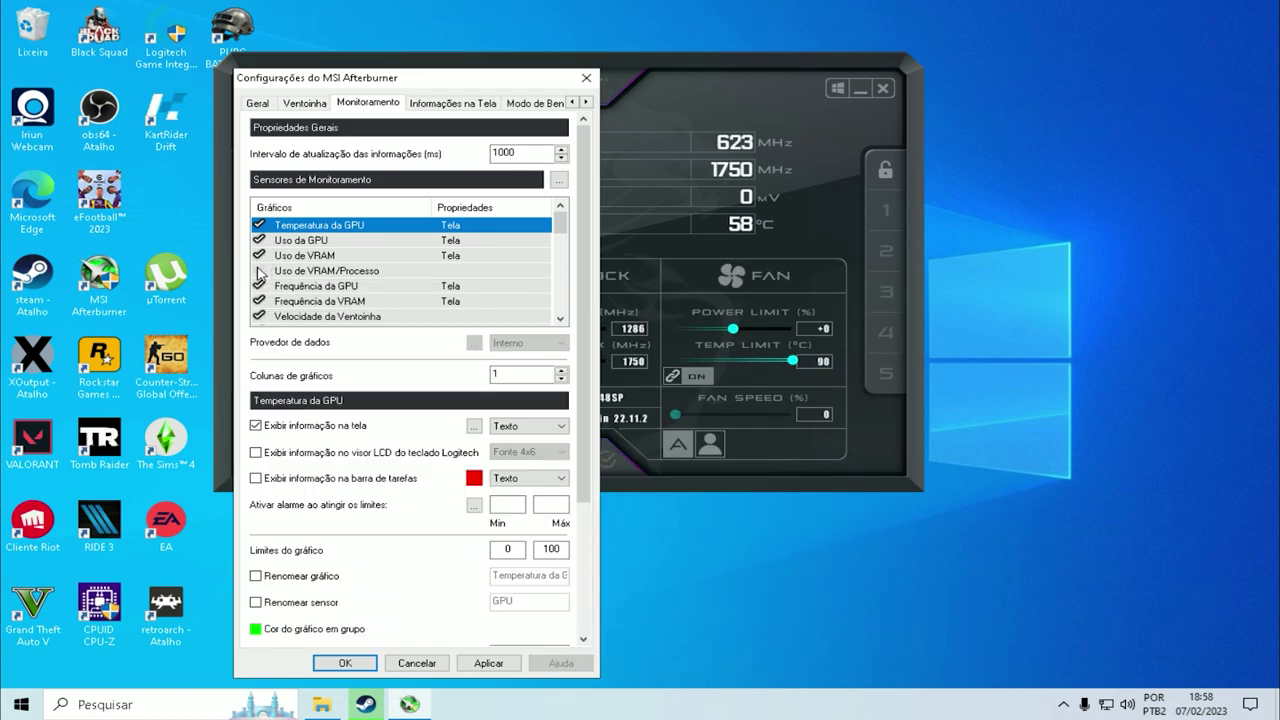
# Examine the remaining monitoring sensors, from the GPU and VRAM frequencies through CPU and RAM to the frame-rate entries
pyautogui.scroll(-1, 265, 259)
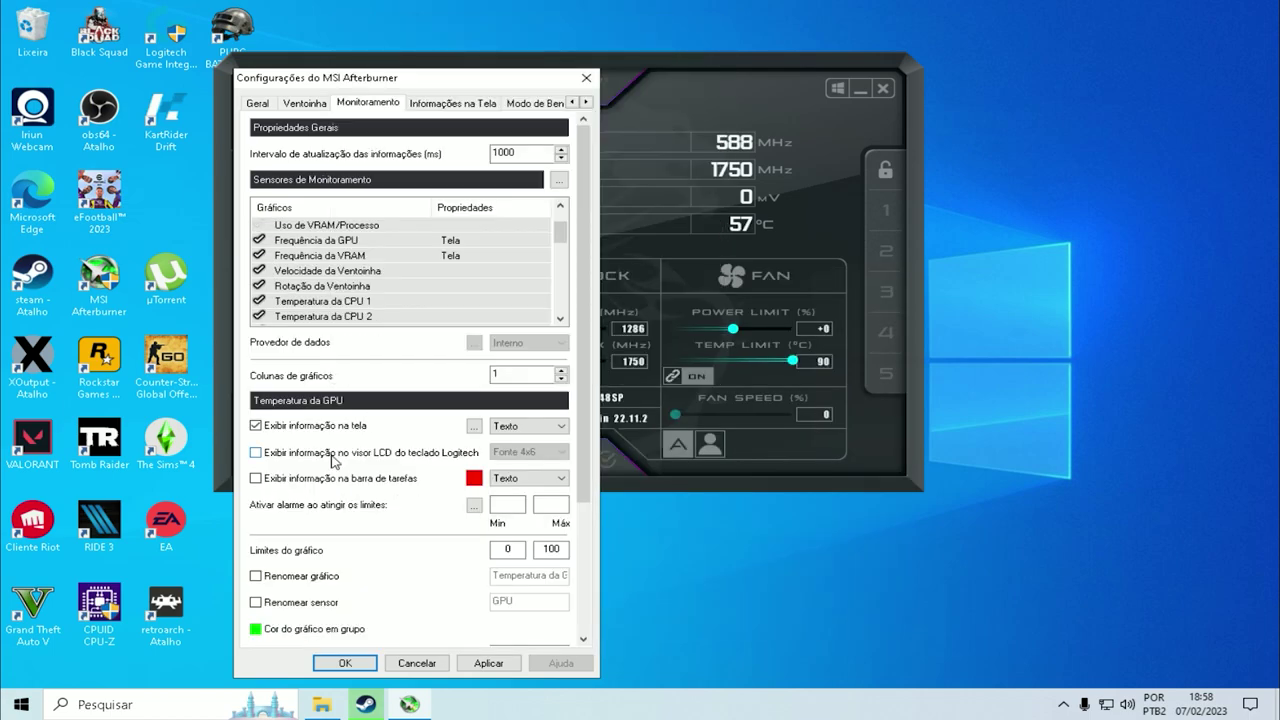
pyautogui.moveTo(289, 236)
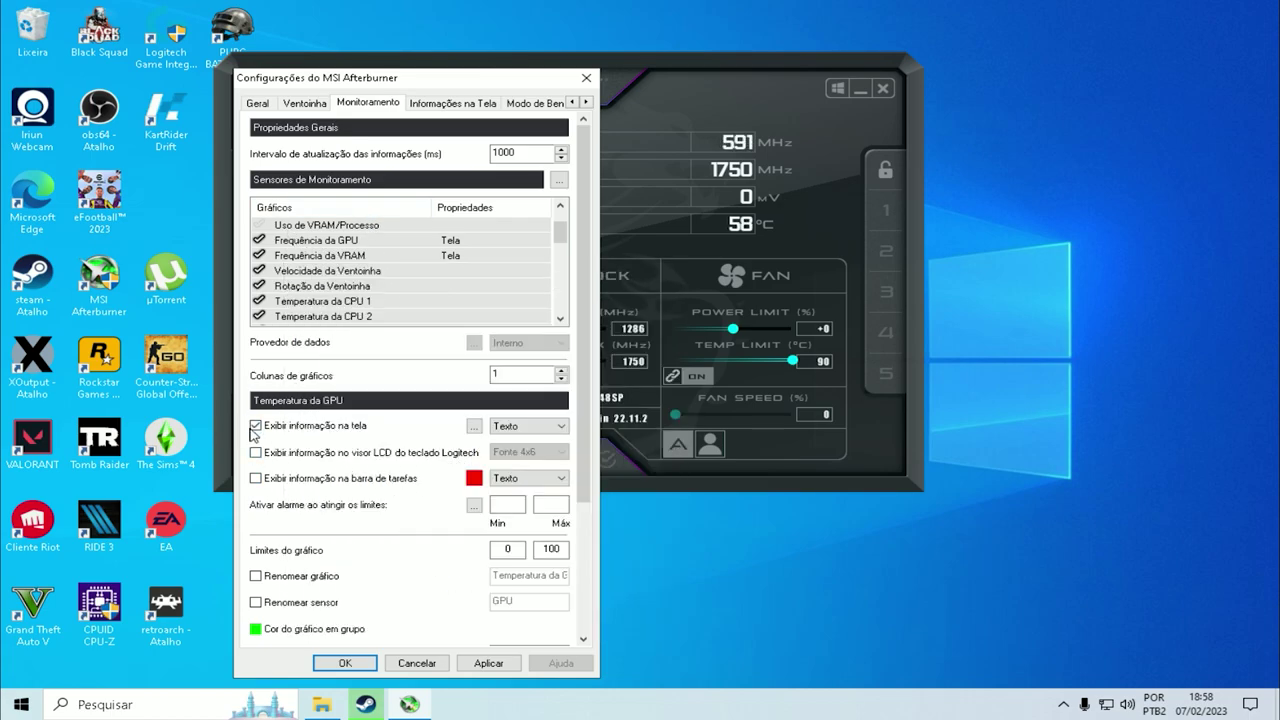
pyautogui.scroll(-1, 295, 247)
pyautogui.scroll(-1, 295, 247)
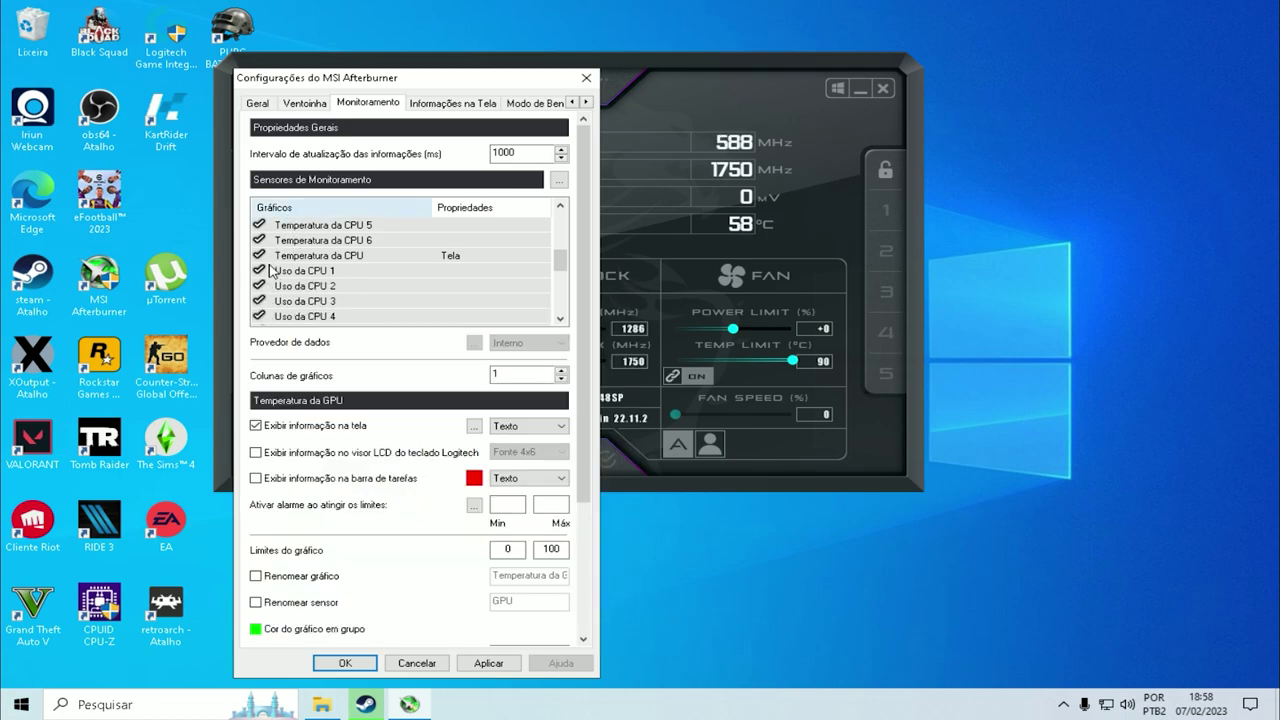
pyautogui.scroll(-4, 275, 272)
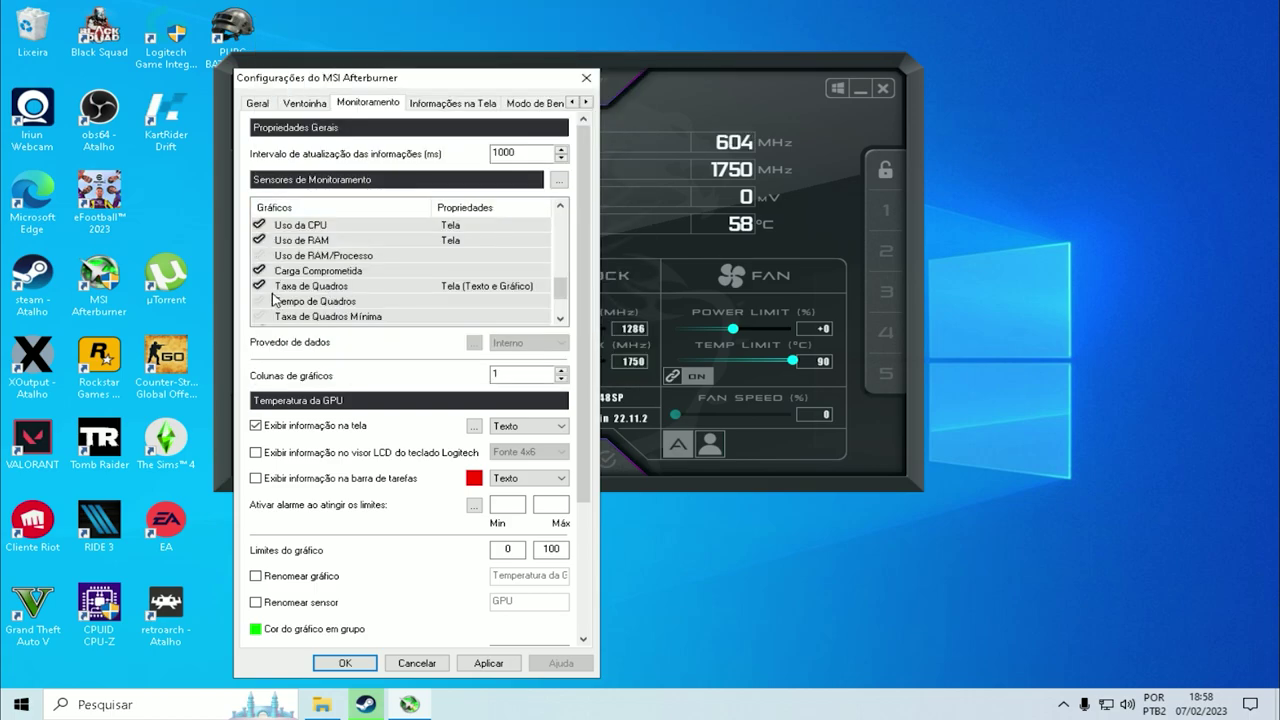
pyautogui.scroll(-4, 275, 290)
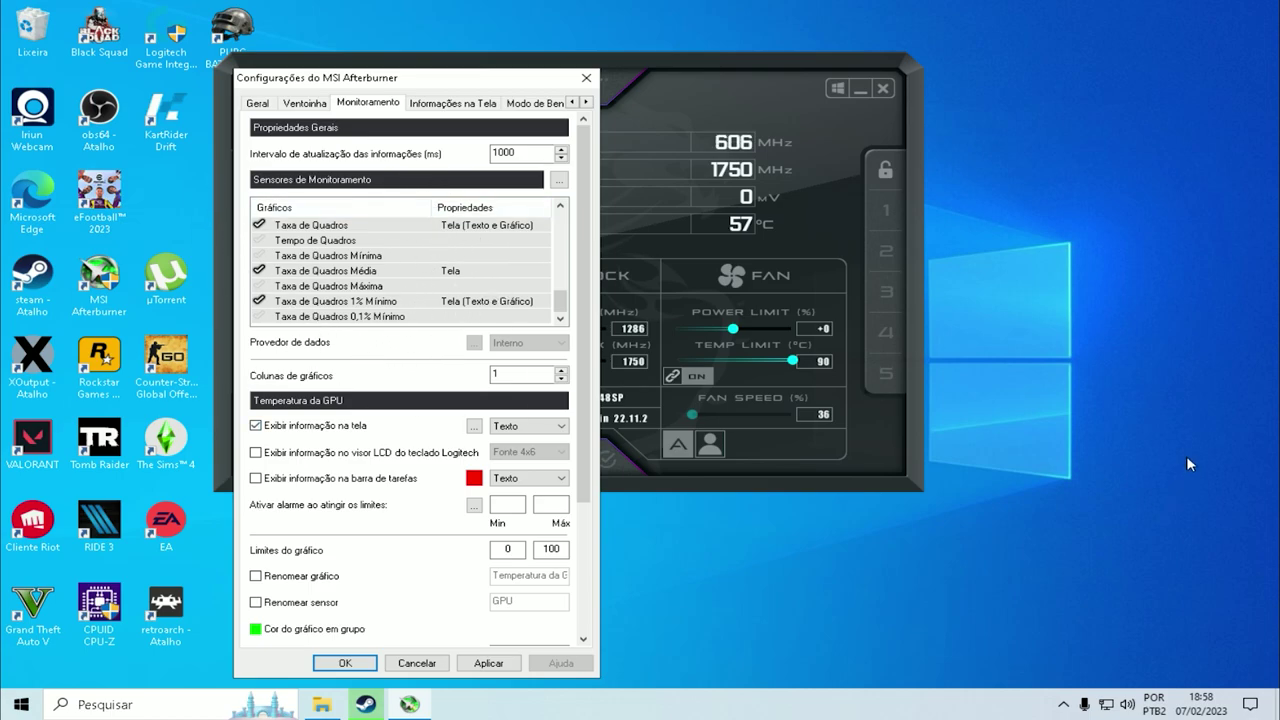
# Bring up RivaTuner Statistics Server from the hidden system tray programs and minimise the Steam window covering it
pyautogui.click(1063, 702)
pyautogui.click(1063, 671)
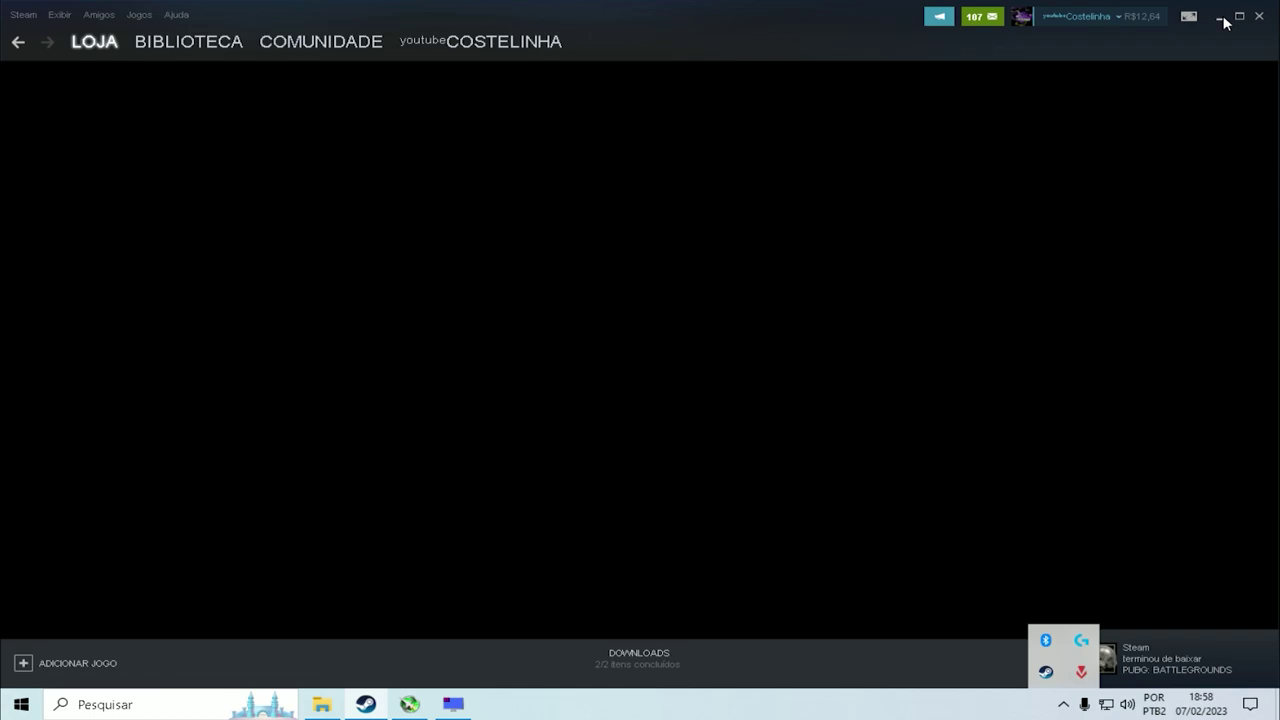
pyautogui.click(1221, 18)
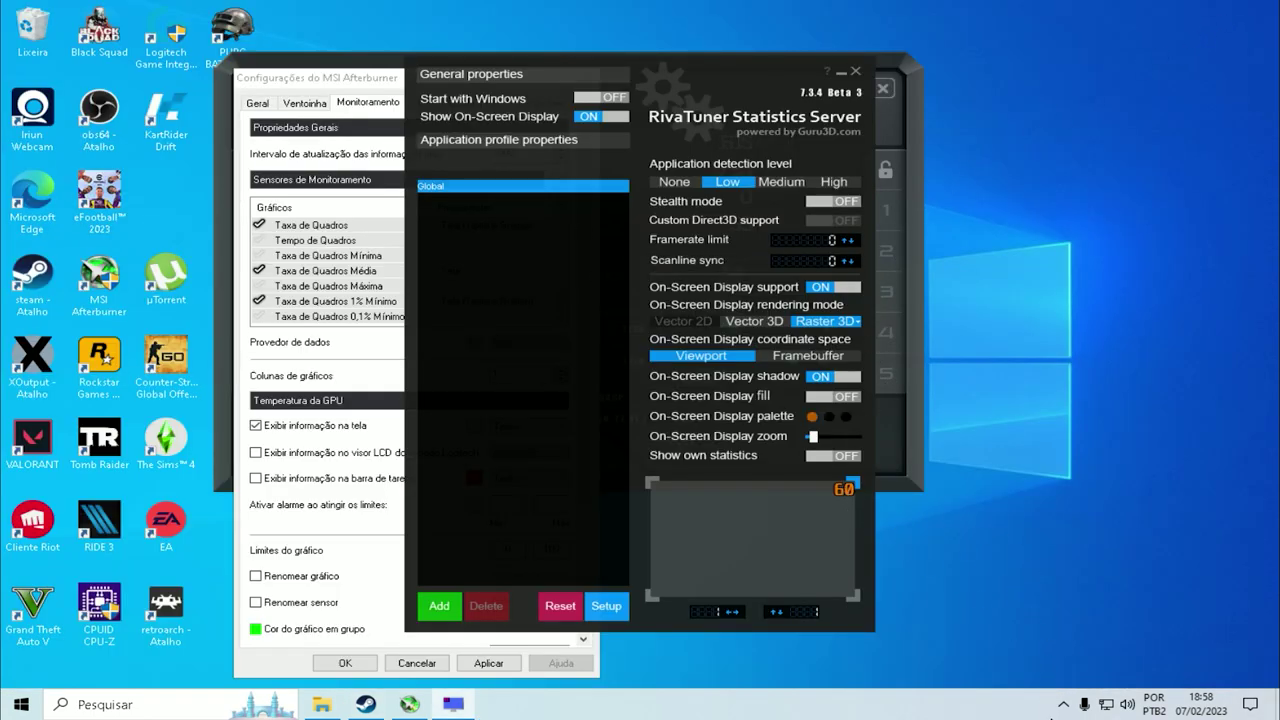
pyautogui.click(1063, 704)
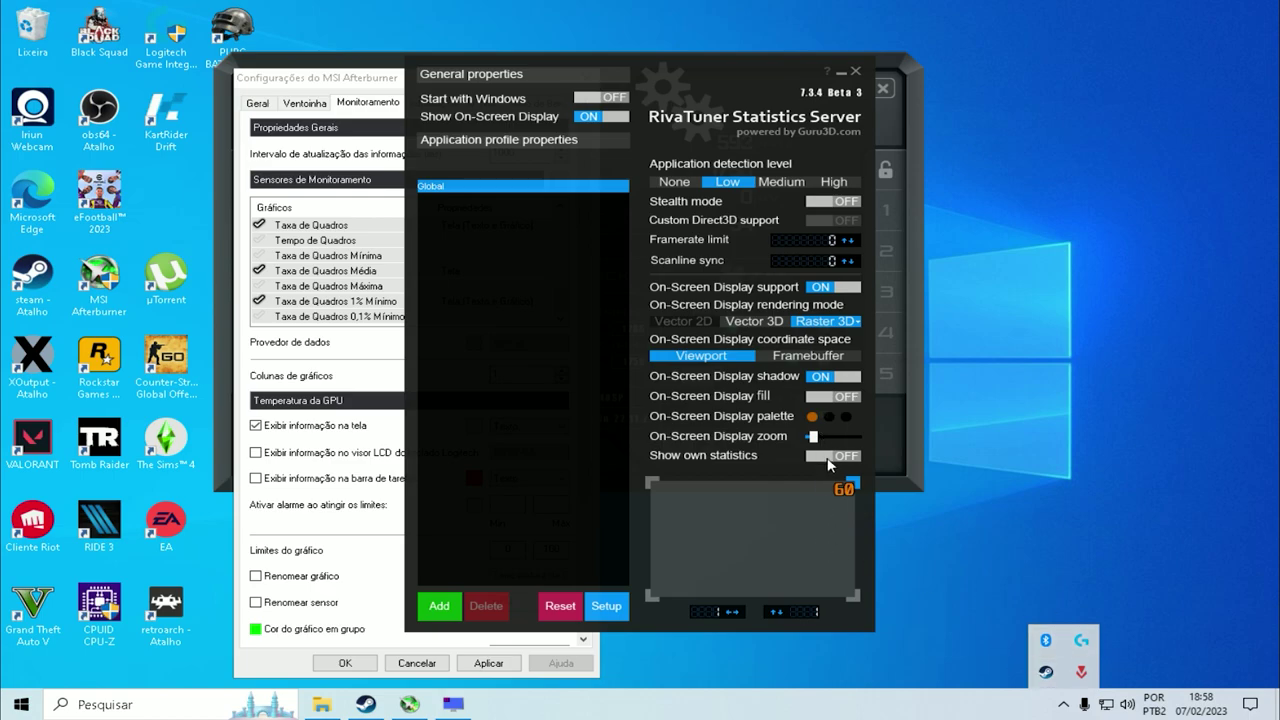
# Anchor the on-screen display to the preview's upper-right corner with a horizontal offset of 2, and reduce its zoom to the minimum
pyautogui.moveTo(844, 488)
pyautogui.mouseDown()
pyautogui.moveTo(657, 490)
pyautogui.moveTo(846, 490)
pyautogui.mouseUp()
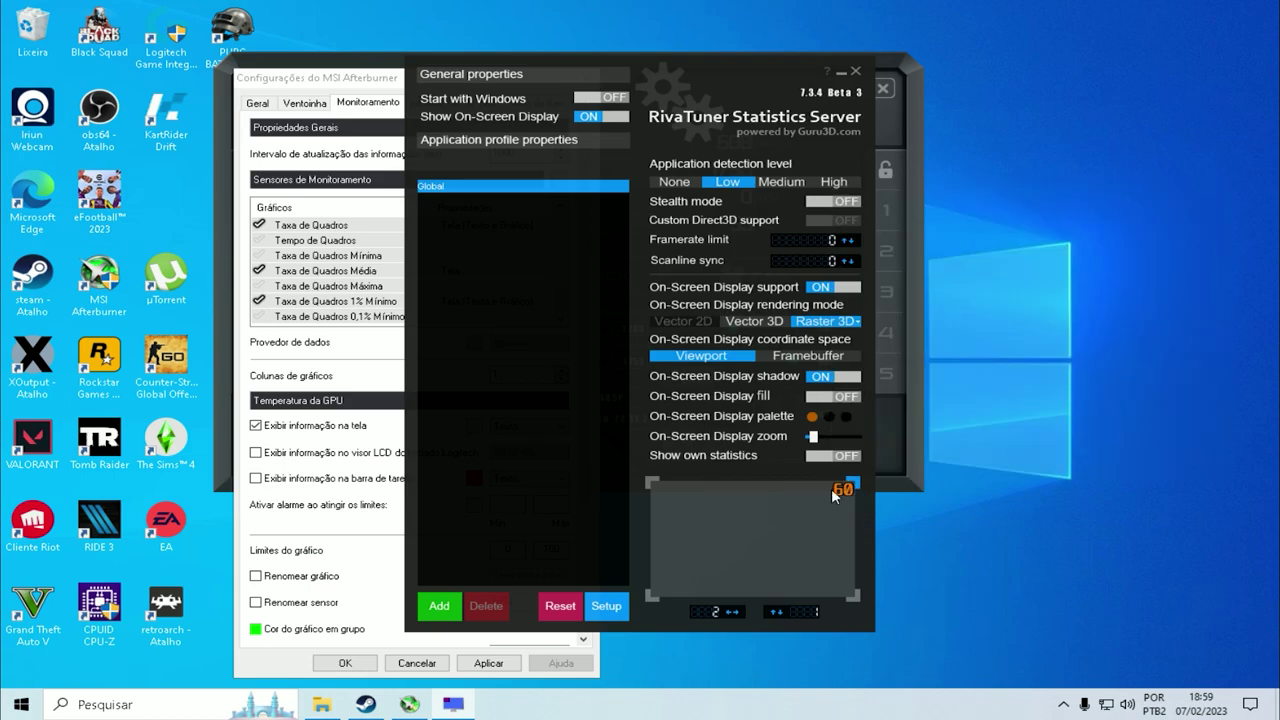
pyautogui.click(649, 479)
pyautogui.click(856, 601)
pyautogui.click(856, 485)
pyautogui.moveTo(812, 441)
pyautogui.mouseDown()
pyautogui.moveTo(848, 442)
pyautogui.moveTo(810, 447)
pyautogui.mouseUp()
pyautogui.moveTo(807, 443); pyautogui.dragTo(808, 447)
# Change the first On-Screen Display palette colour to red and close the RivaTuner Statistics Server window
pyautogui.click(812, 416)
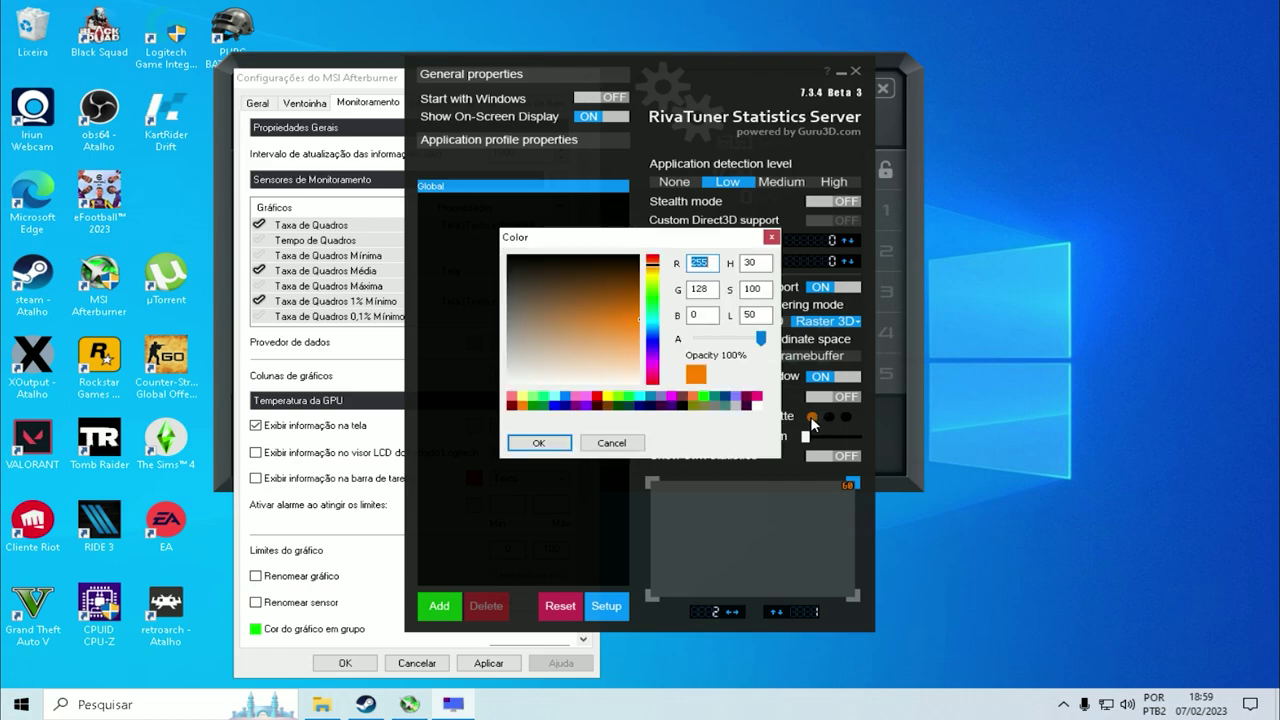
pyautogui.click(654, 298)
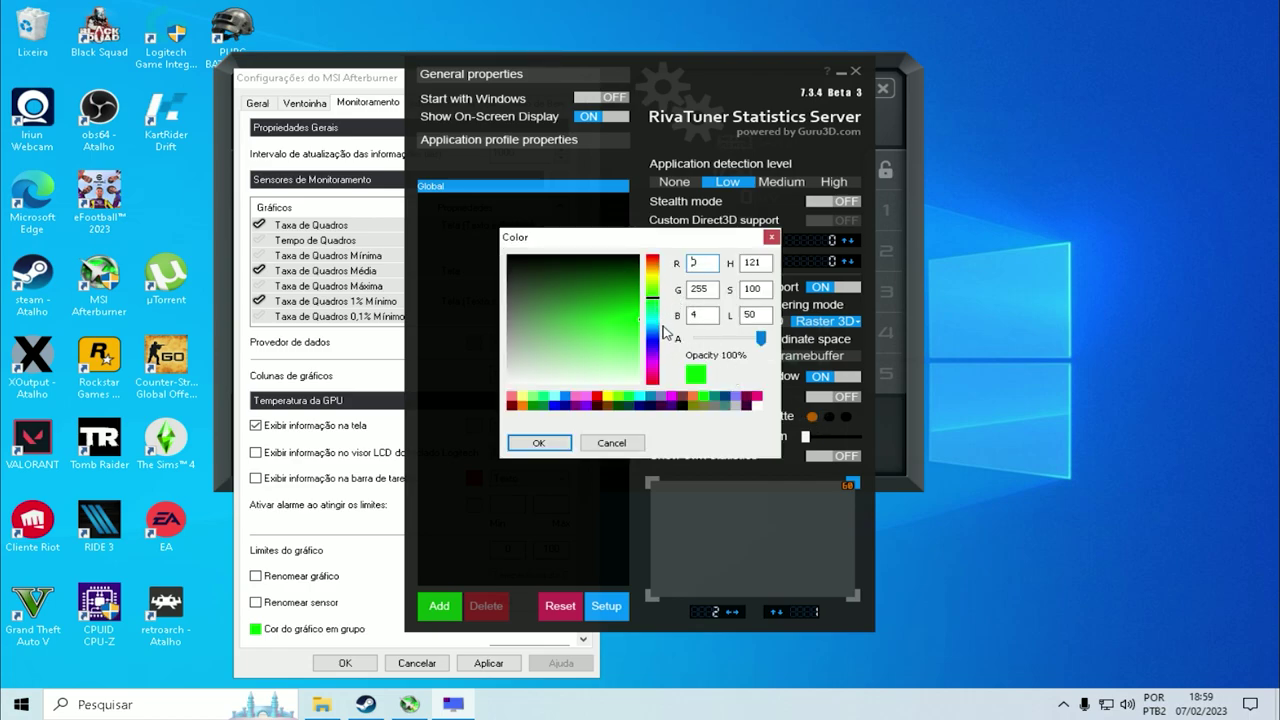
pyautogui.click(599, 399)
pyautogui.click(630, 317)
pyautogui.click(538, 443)
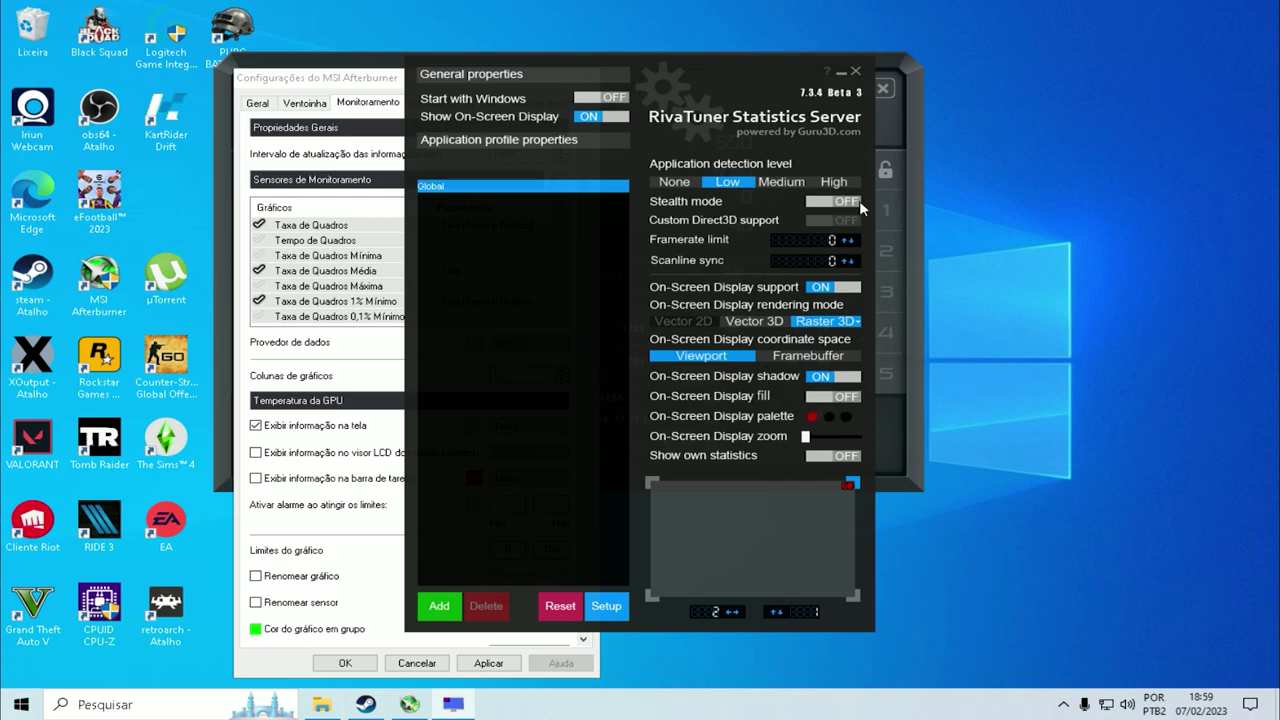
pyautogui.click(856, 72)
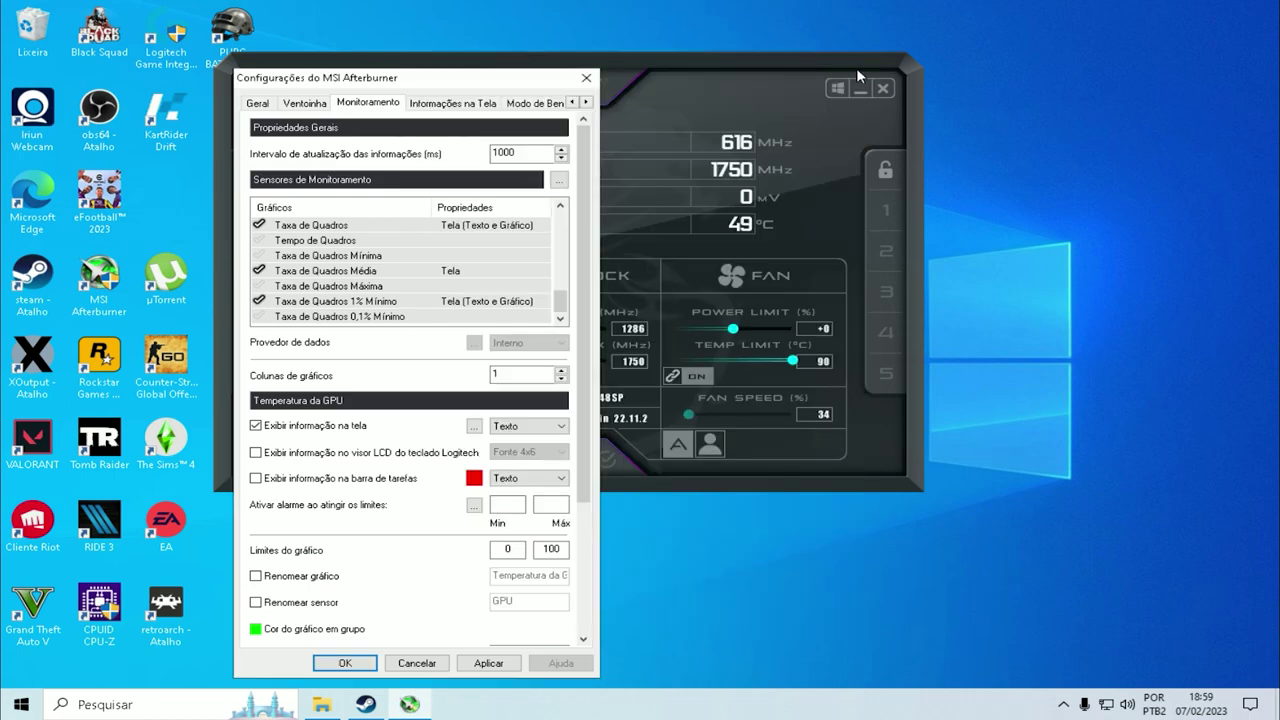
pyautogui.click(1045, 712)
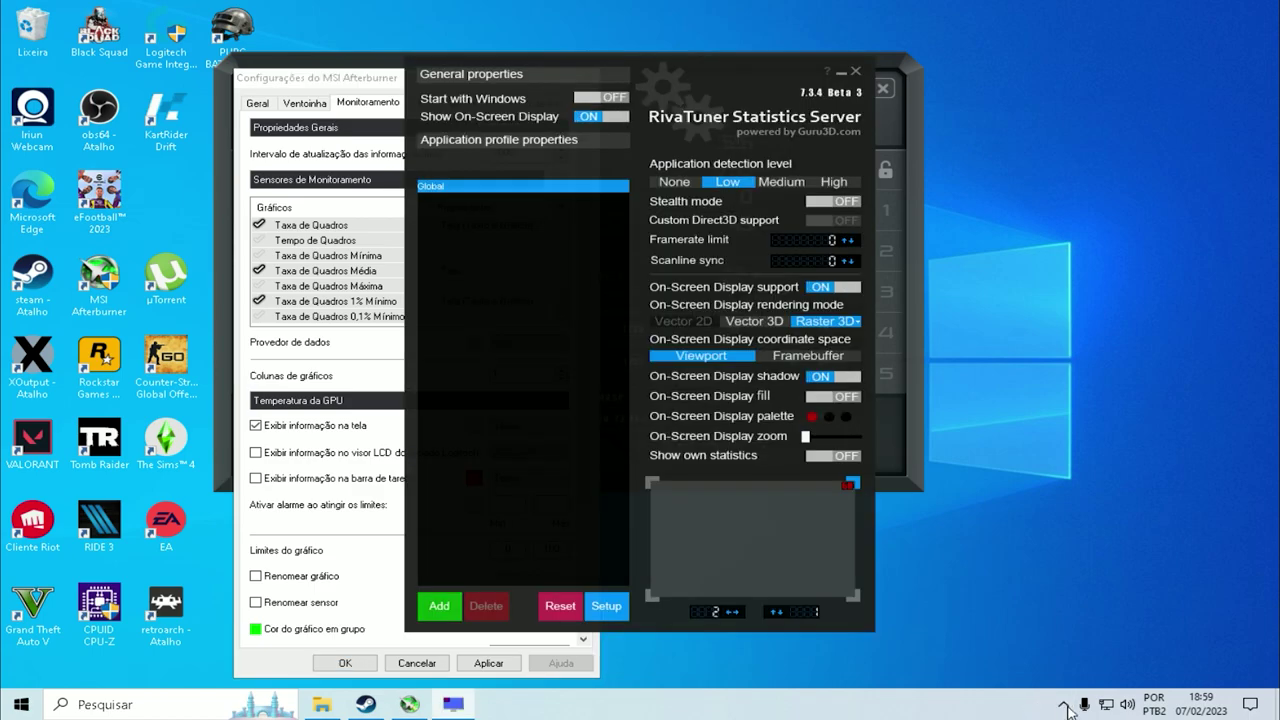
pyautogui.click(857, 73)
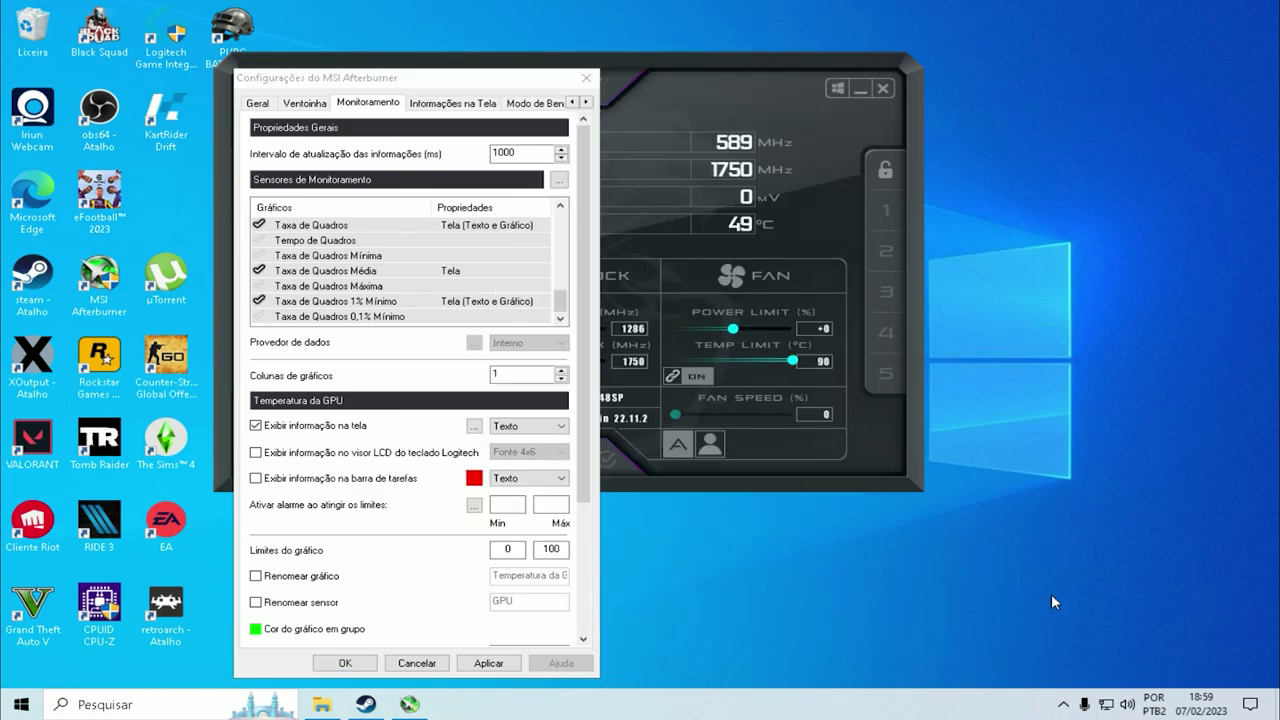
pyautogui.click(1064, 704)
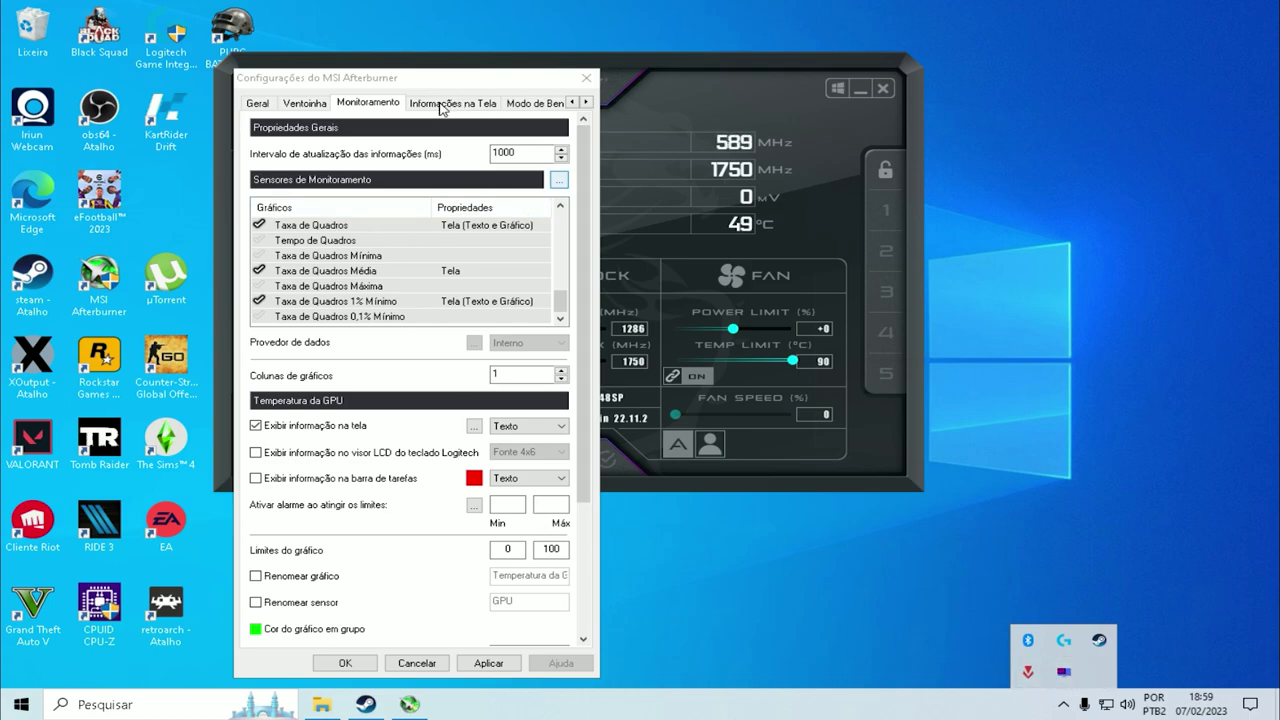
# Examine the display properties of the Taxa de Quadros Média, Taxa de Quadros 1% Mínimo, Uso da GPU, Uso de VRAM and Frequência da VRAM sensors
pyautogui.click(323, 274)
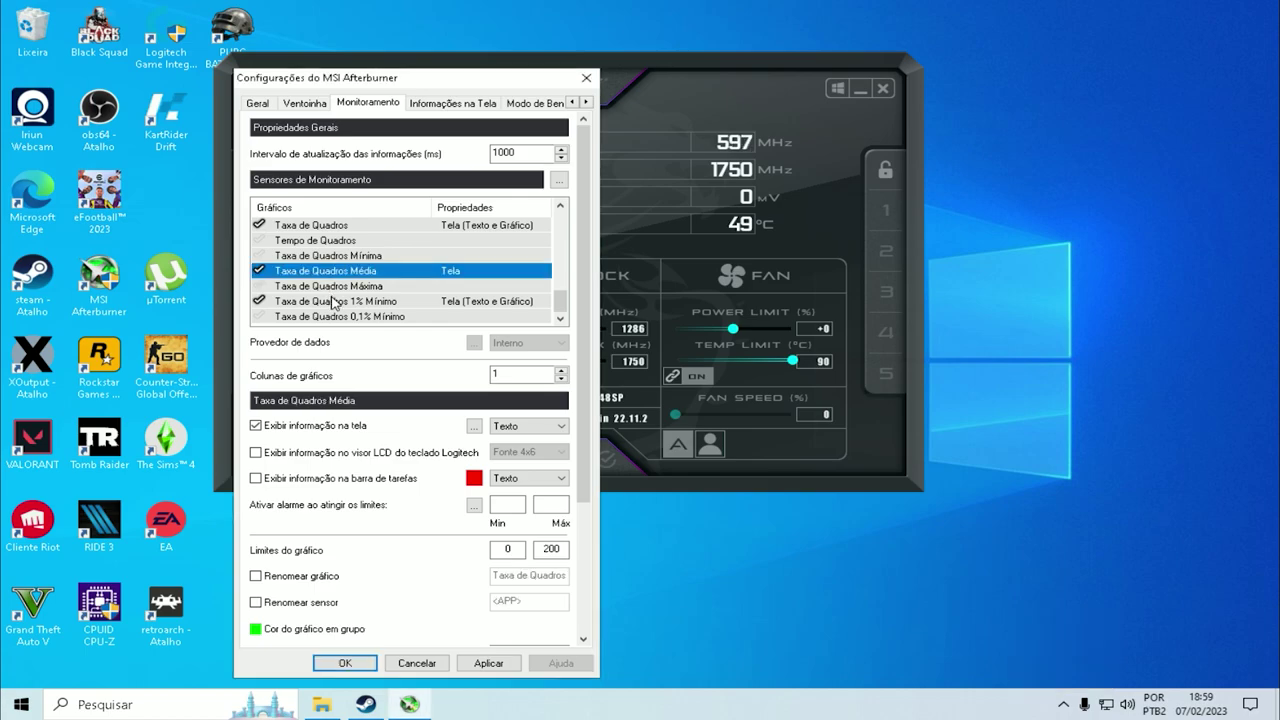
pyautogui.click(338, 303)
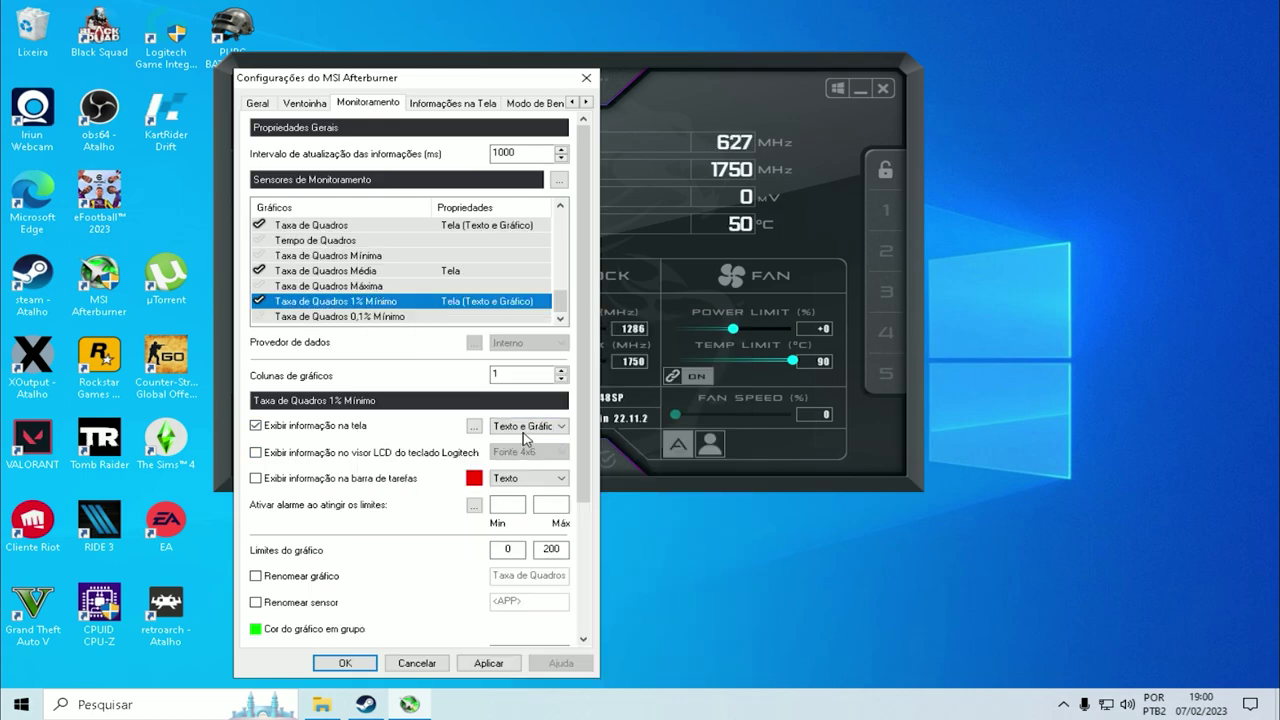
pyautogui.scroll(15, 403, 237)
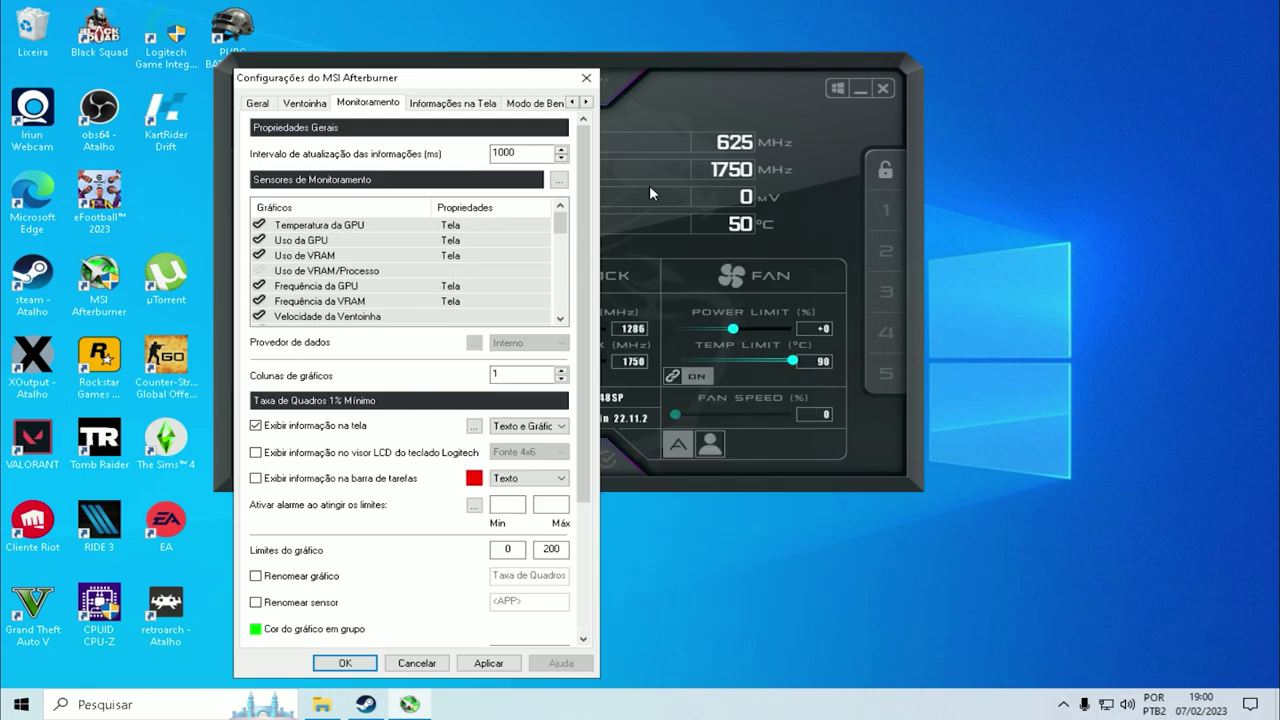
pyautogui.click(341, 242)
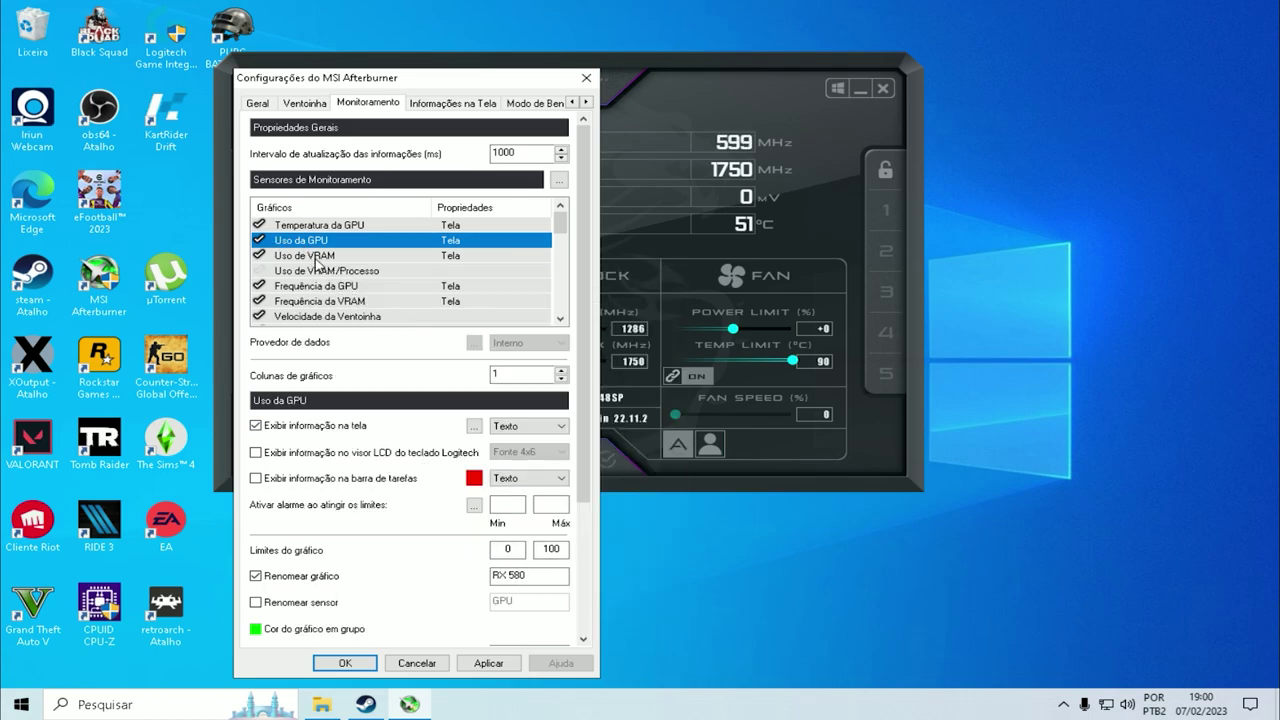
pyautogui.click(316, 257)
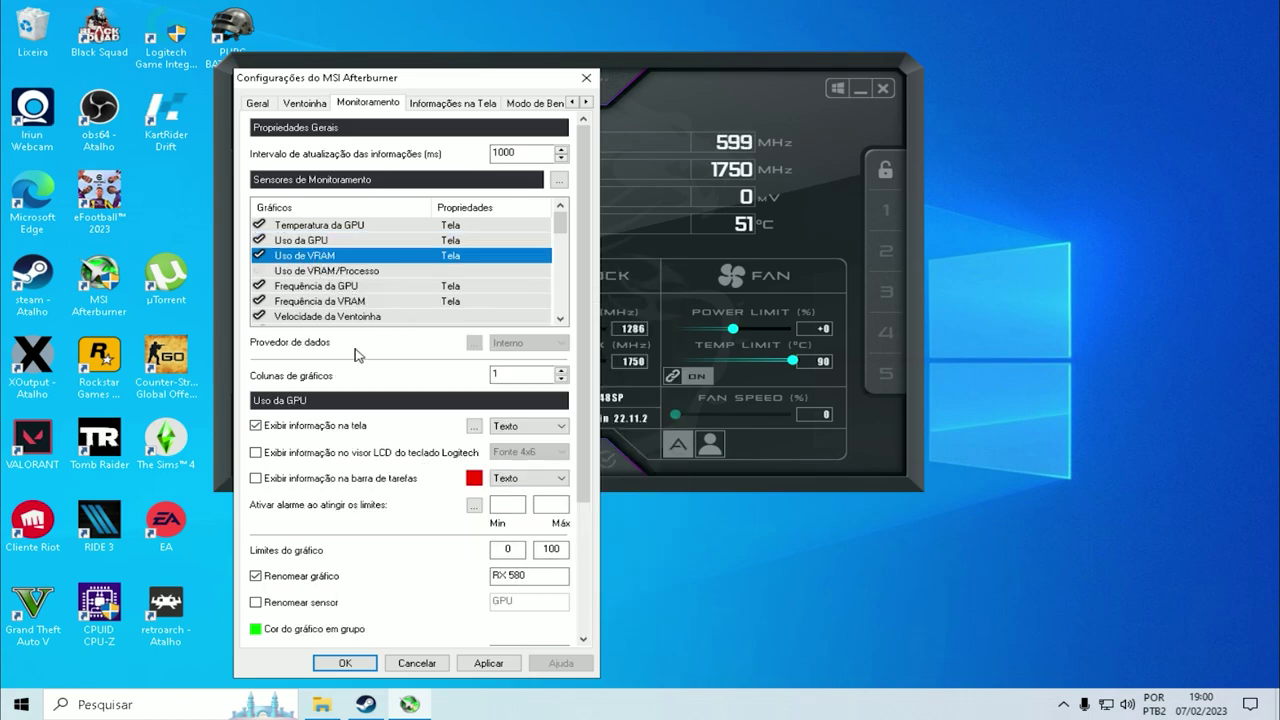
pyautogui.scroll(-1, 330, 268)
pyautogui.click(322, 258)
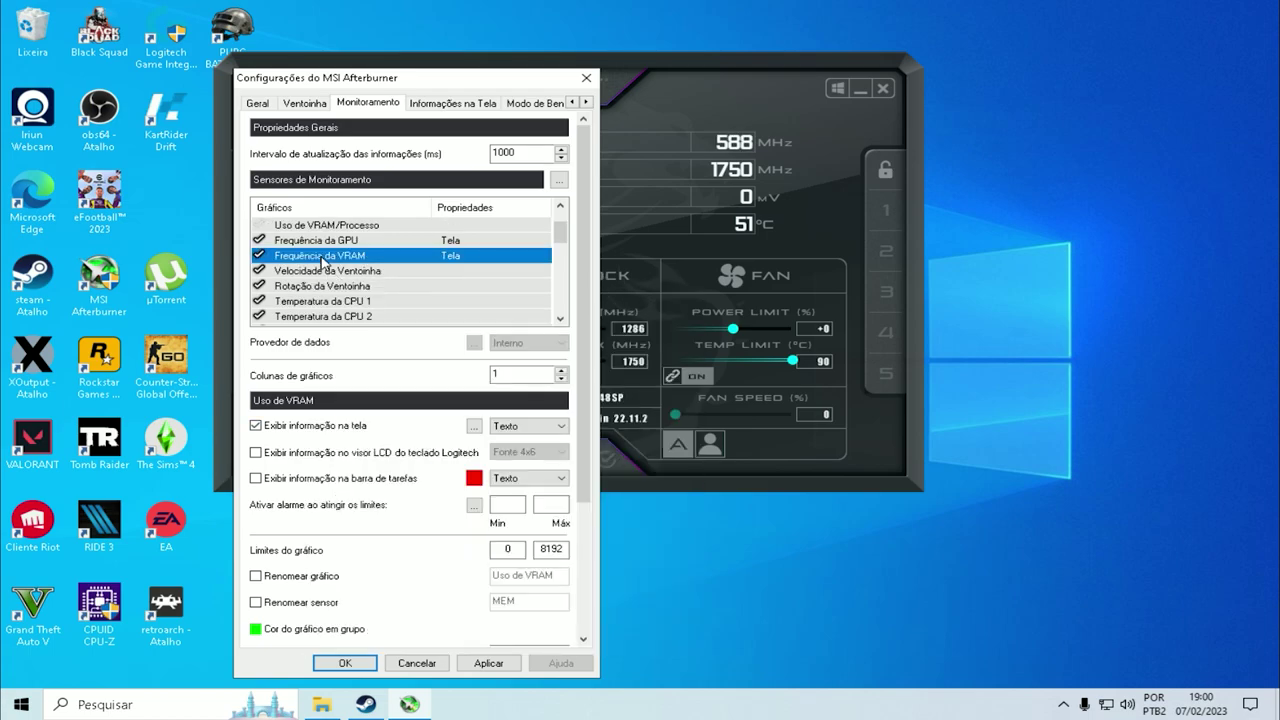
# Examine the display properties of the Frequência da GPU and Uso da CPU sensors
pyautogui.click(322, 241)
pyautogui.scroll(-2, 312, 284)
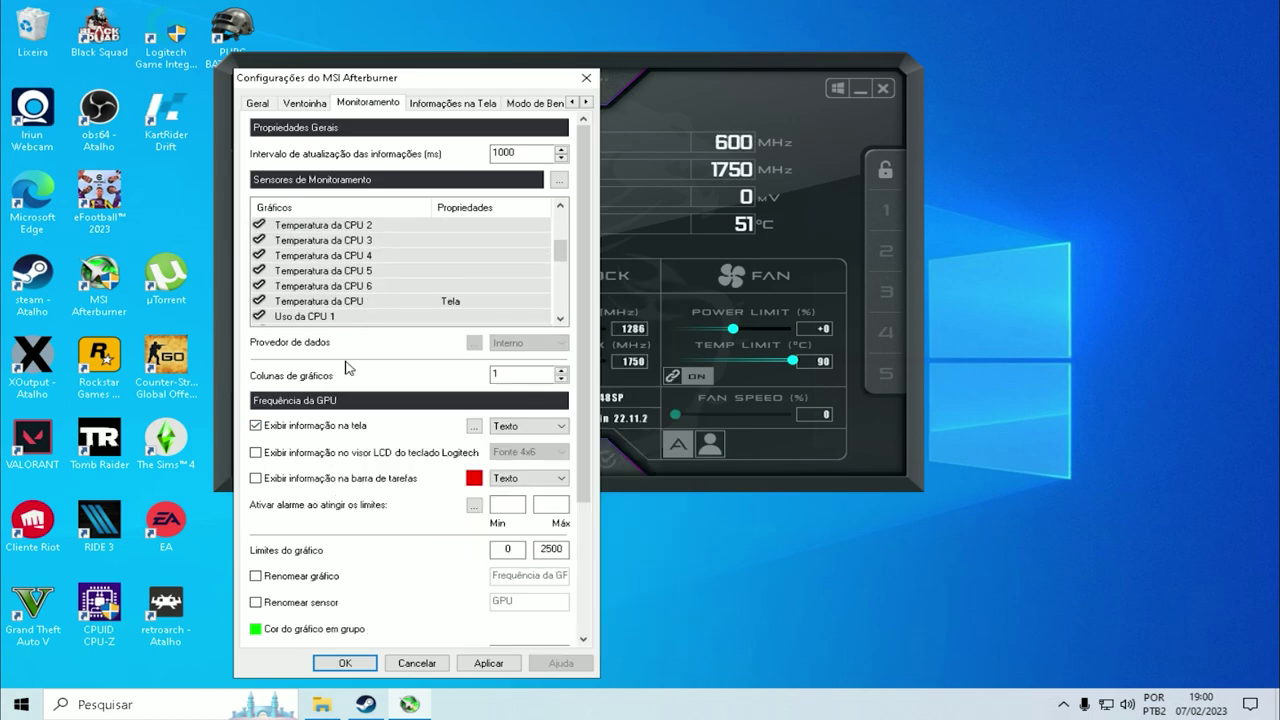
pyautogui.scroll(-3, 320, 286)
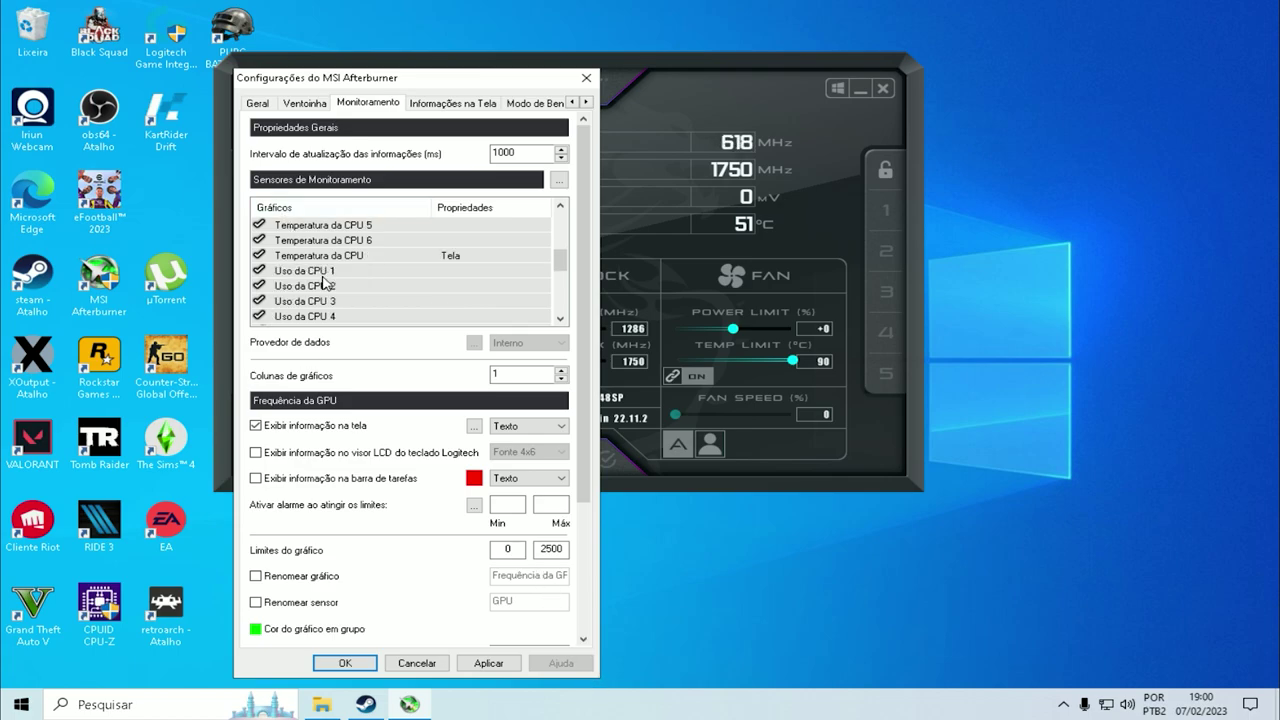
pyautogui.click(306, 272)
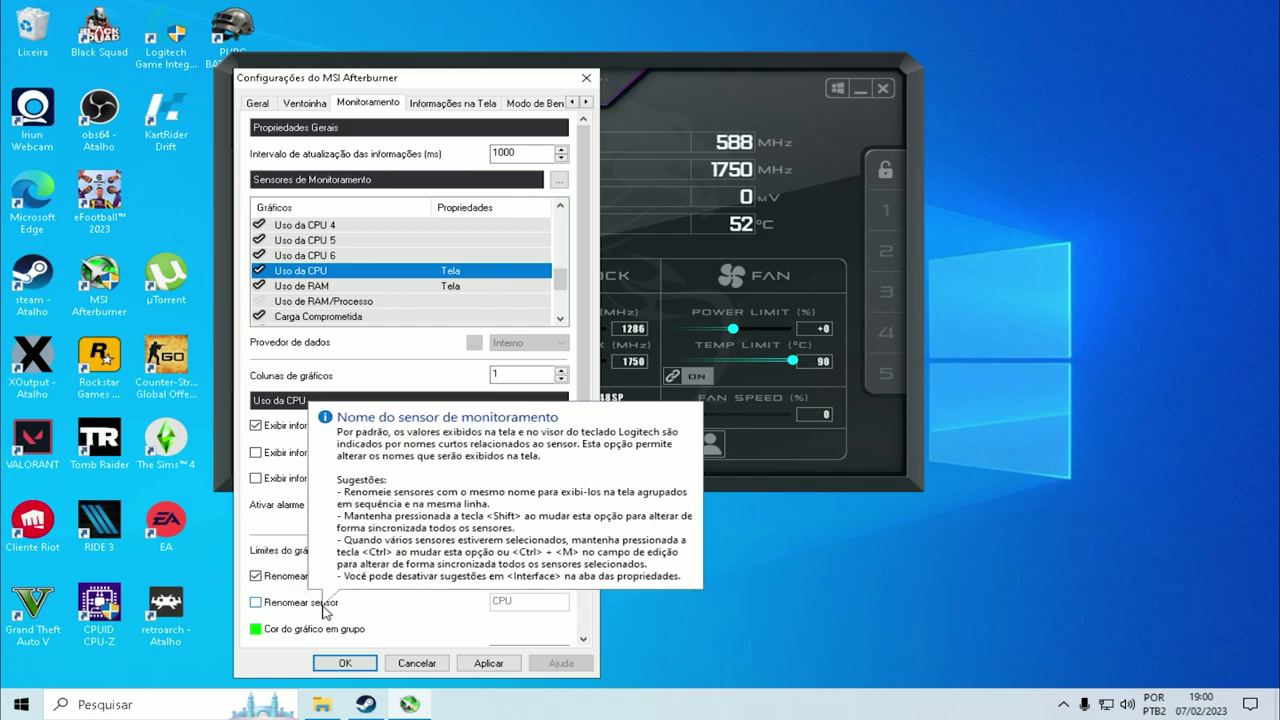
# Review the on-screen information hotkeys and the benchmark mode settings
pyautogui.click(445, 104)
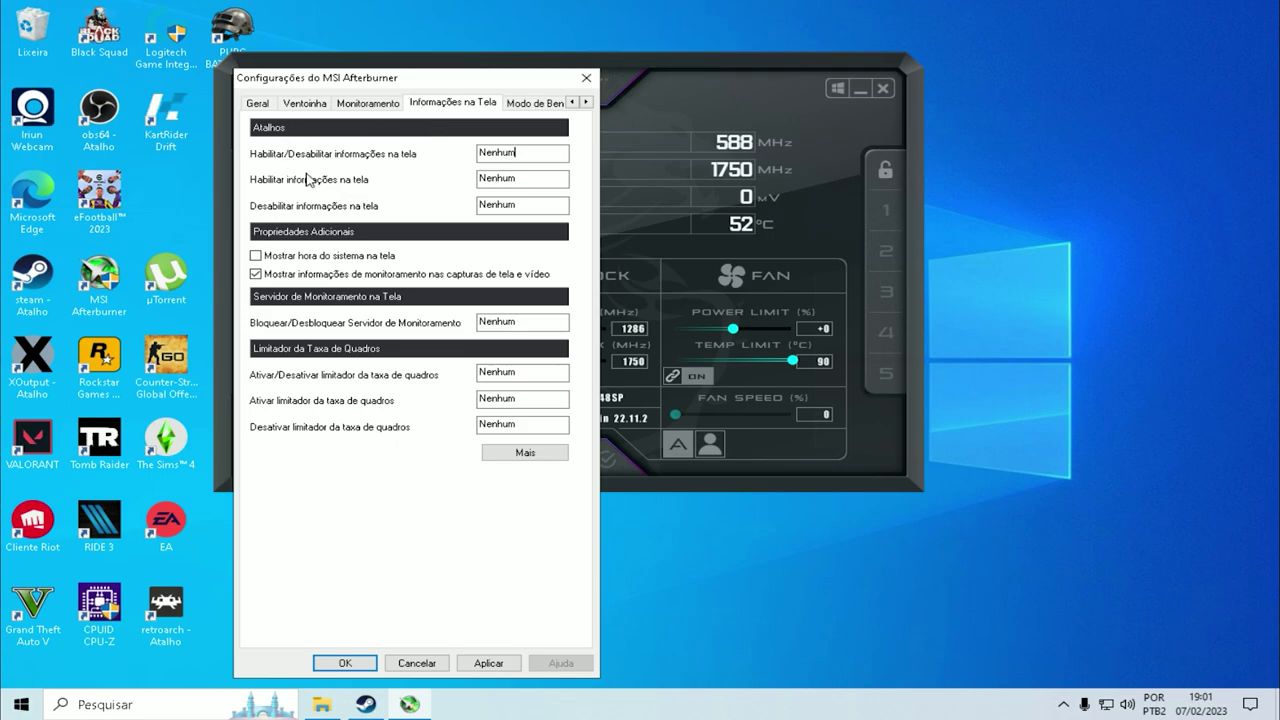
pyautogui.click(524, 104)
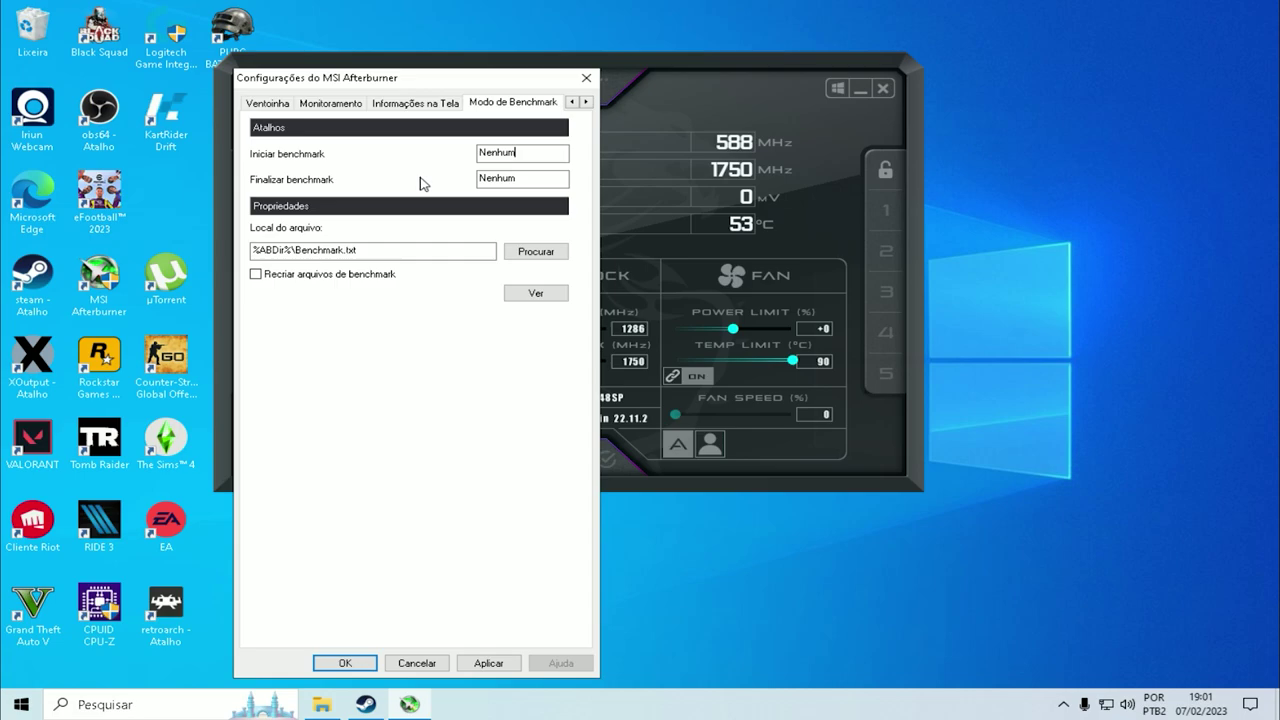
# Assign Alt + P as the hotkey for screen captures
pyautogui.click(587, 102)
pyautogui.click(587, 102)
pyautogui.click(587, 102)
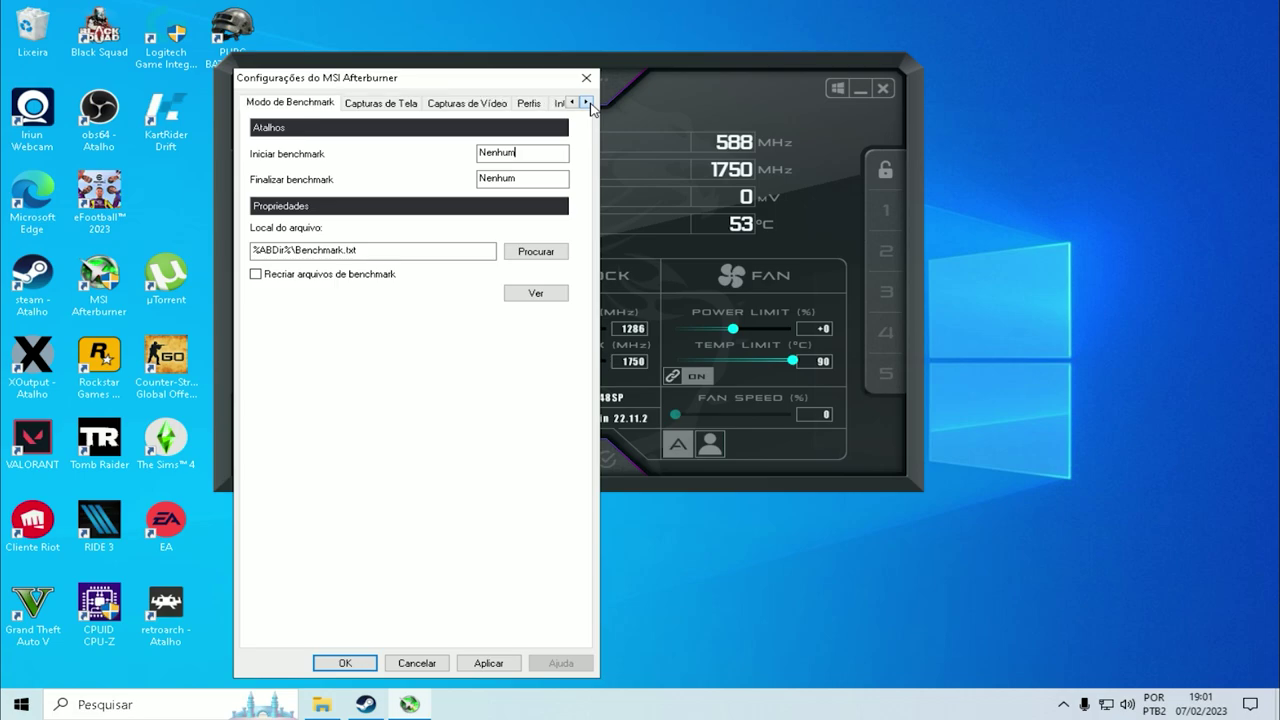
pyautogui.click(382, 104)
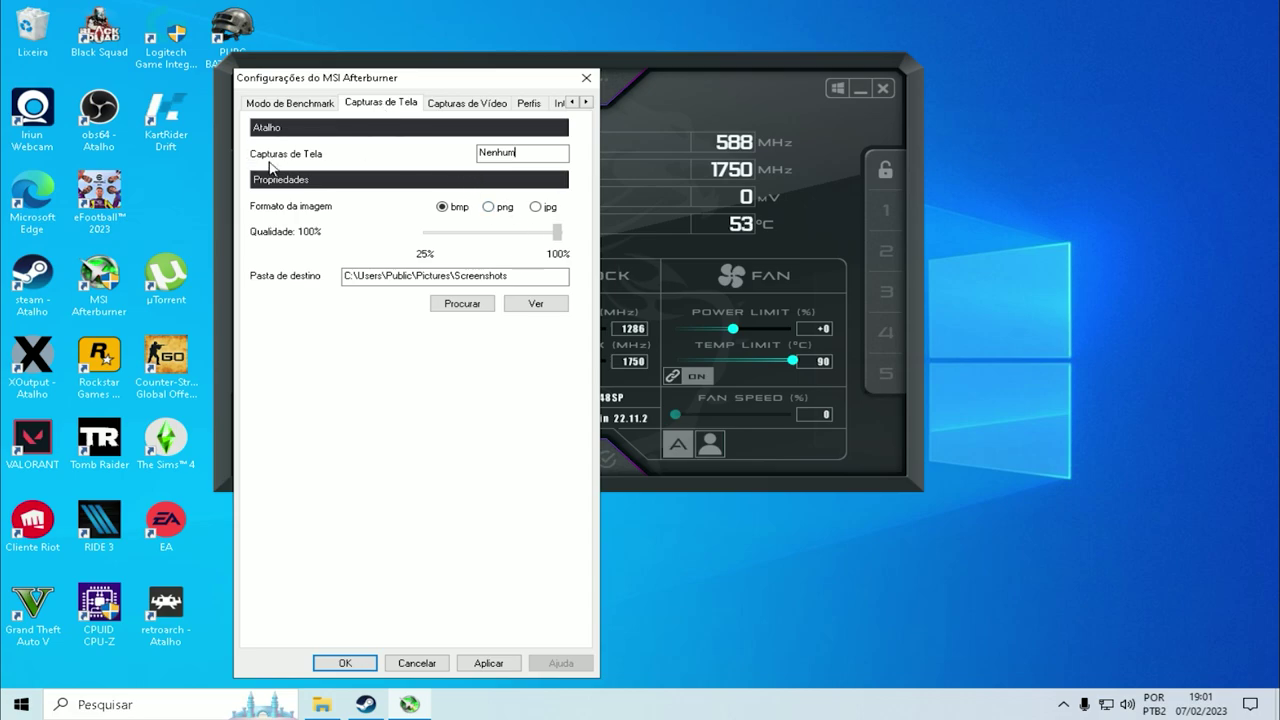
pyautogui.moveTo(487, 158)
pyautogui.moveTo(449, 214)
pyautogui.press('alt')
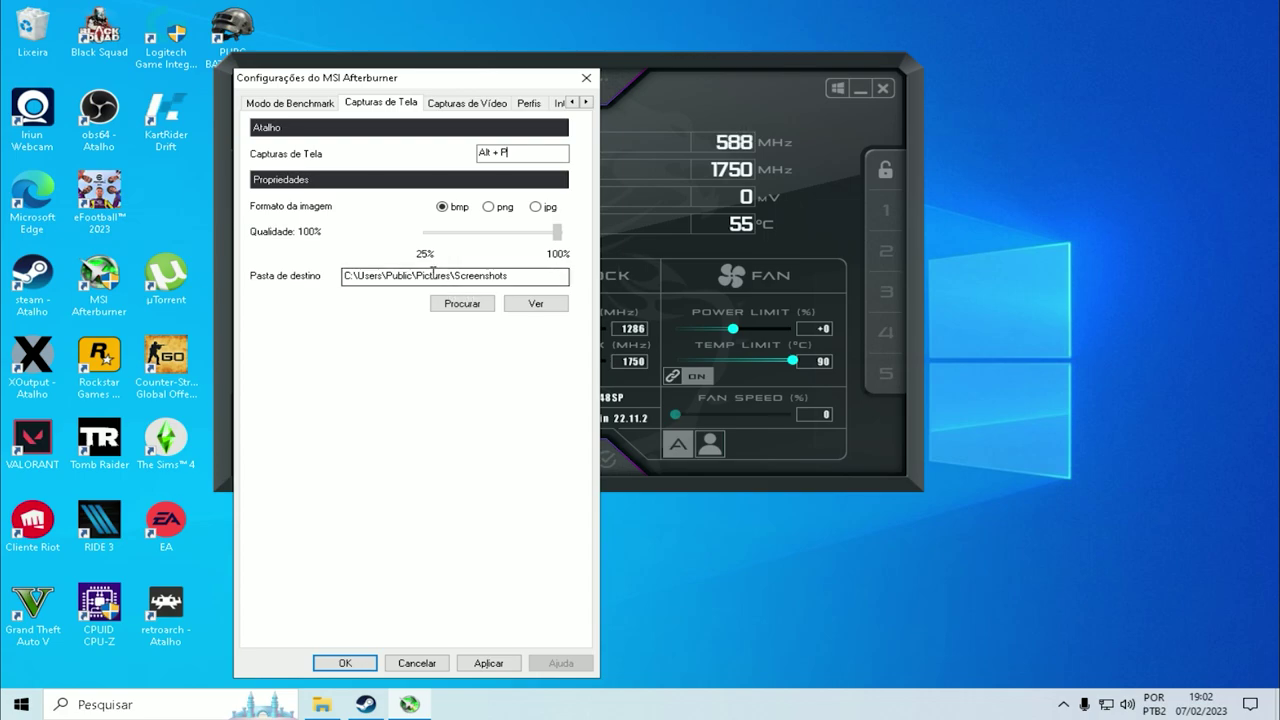
# Examine the video capture settings, including the available container file types and video compression formats
pyautogui.click(456, 104)
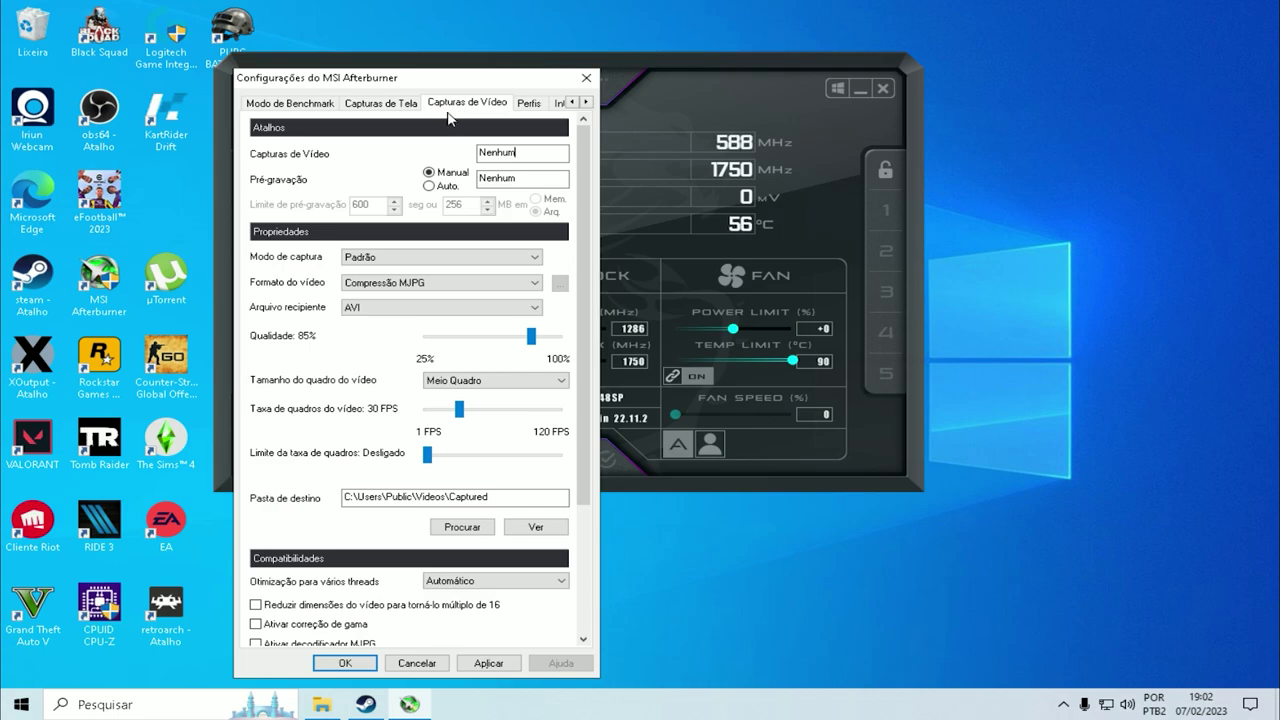
pyautogui.click(522, 307)
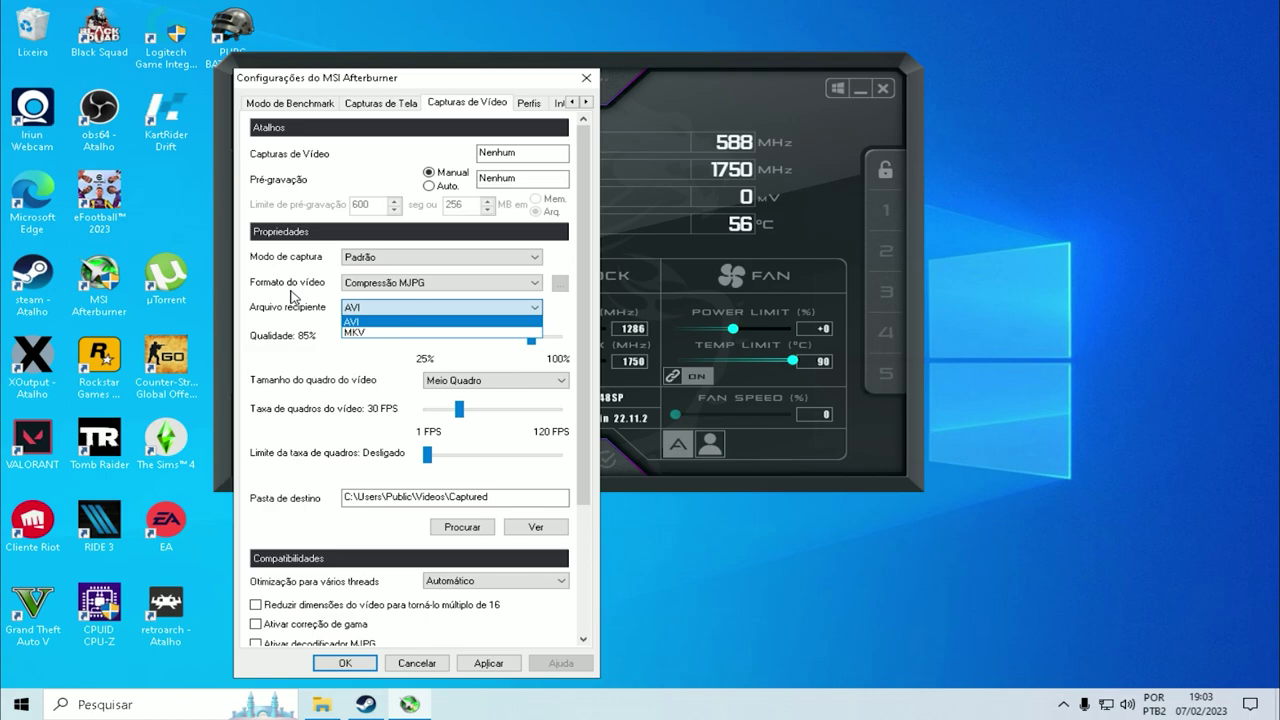
pyautogui.click(409, 285)
pyautogui.click(411, 286)
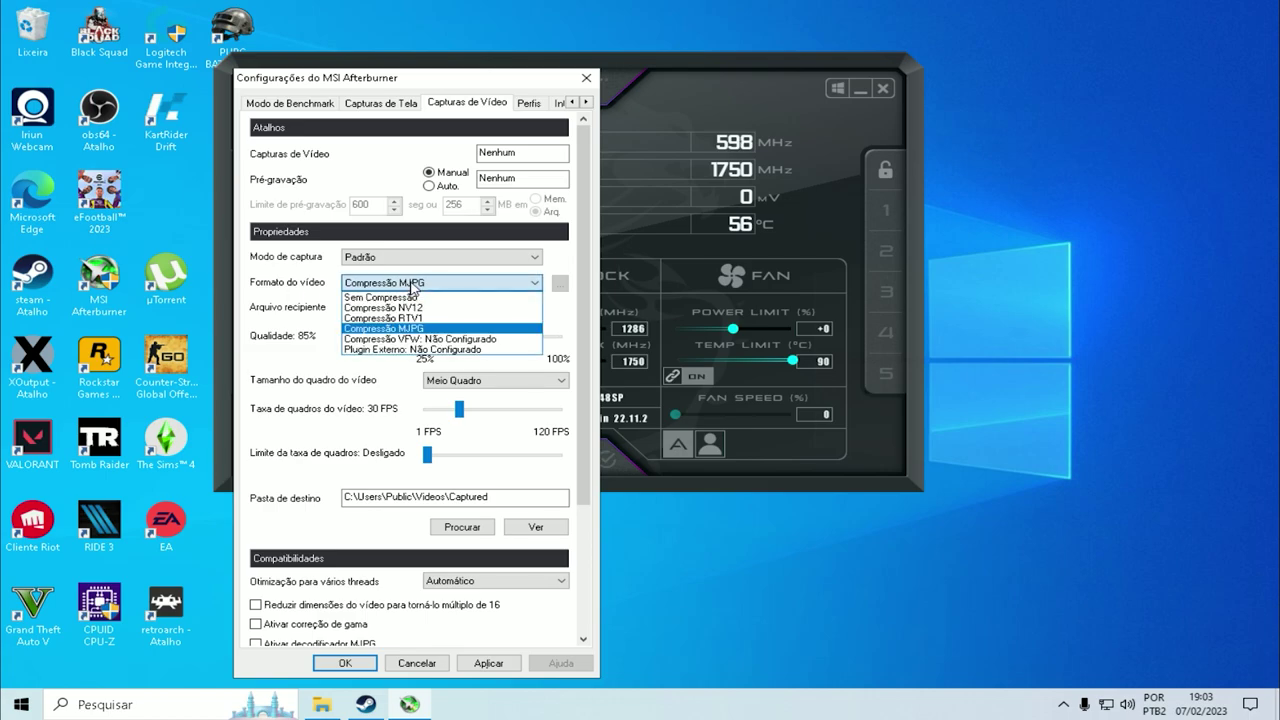
pyautogui.click(411, 286)
pyautogui.click(364, 309)
pyautogui.click(364, 309)
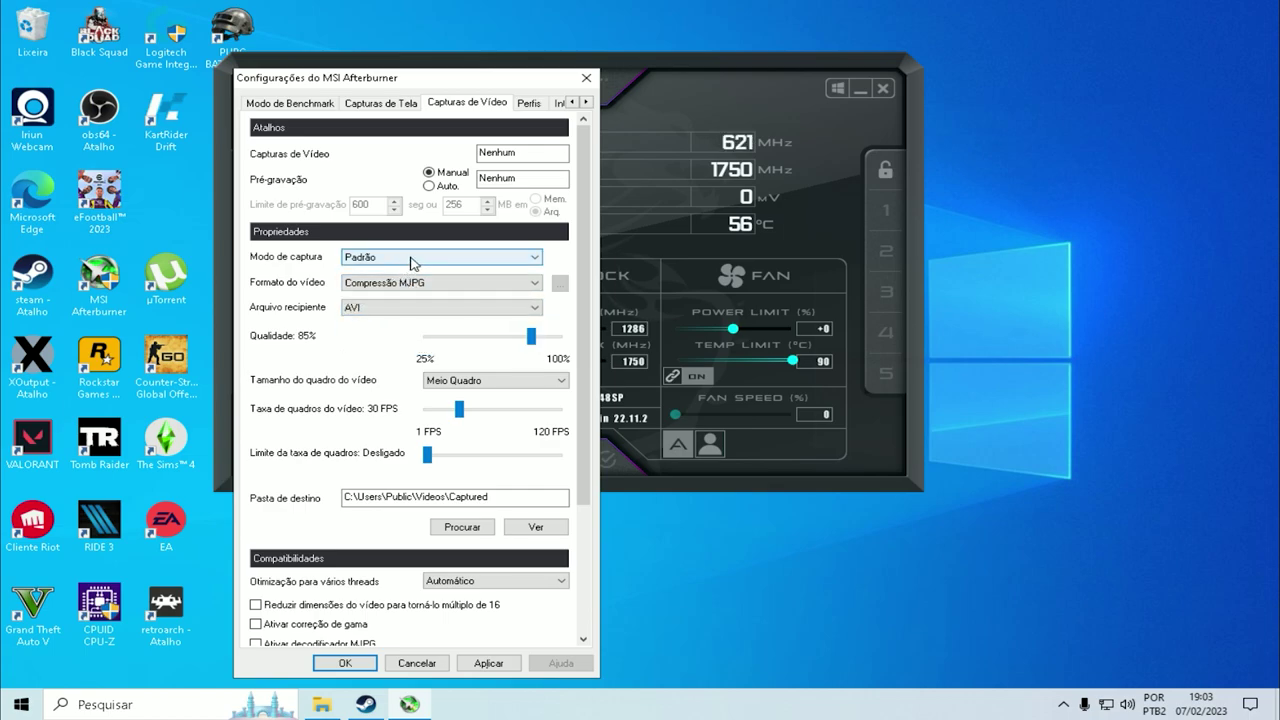
# Check the video capture mode choices and set the container file to MKV
pyautogui.click(411, 262)
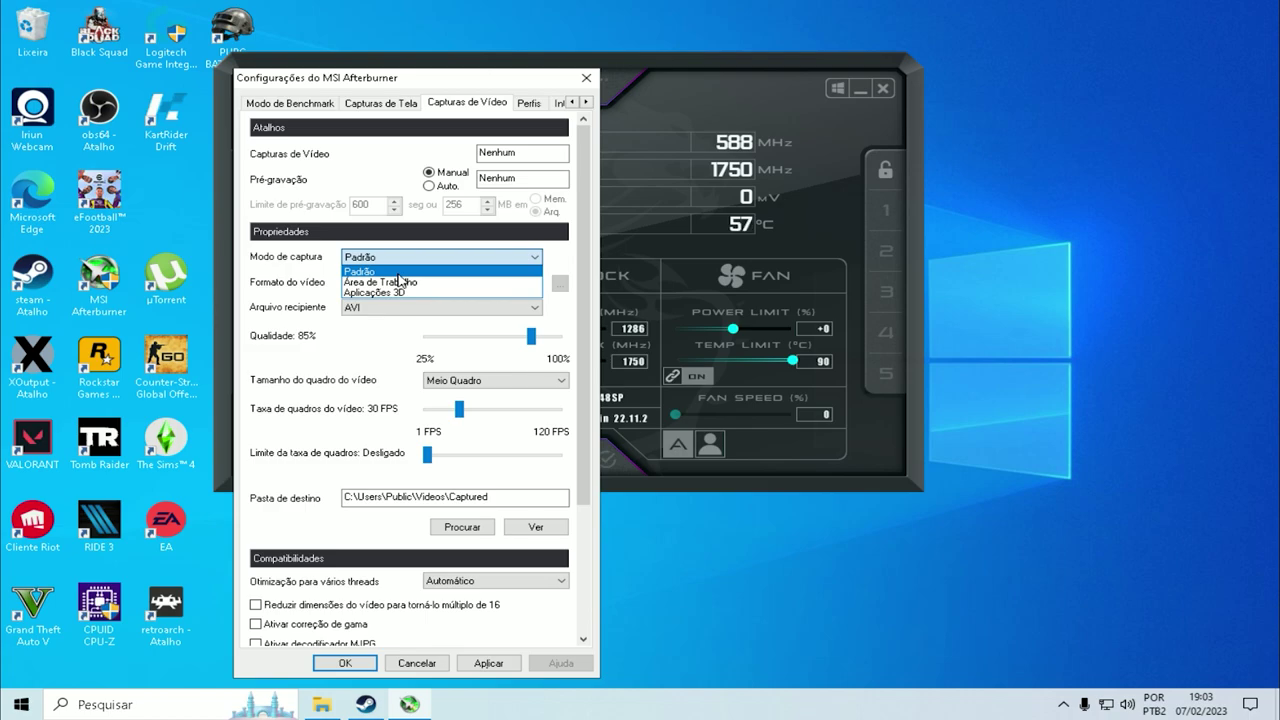
pyautogui.click(297, 265)
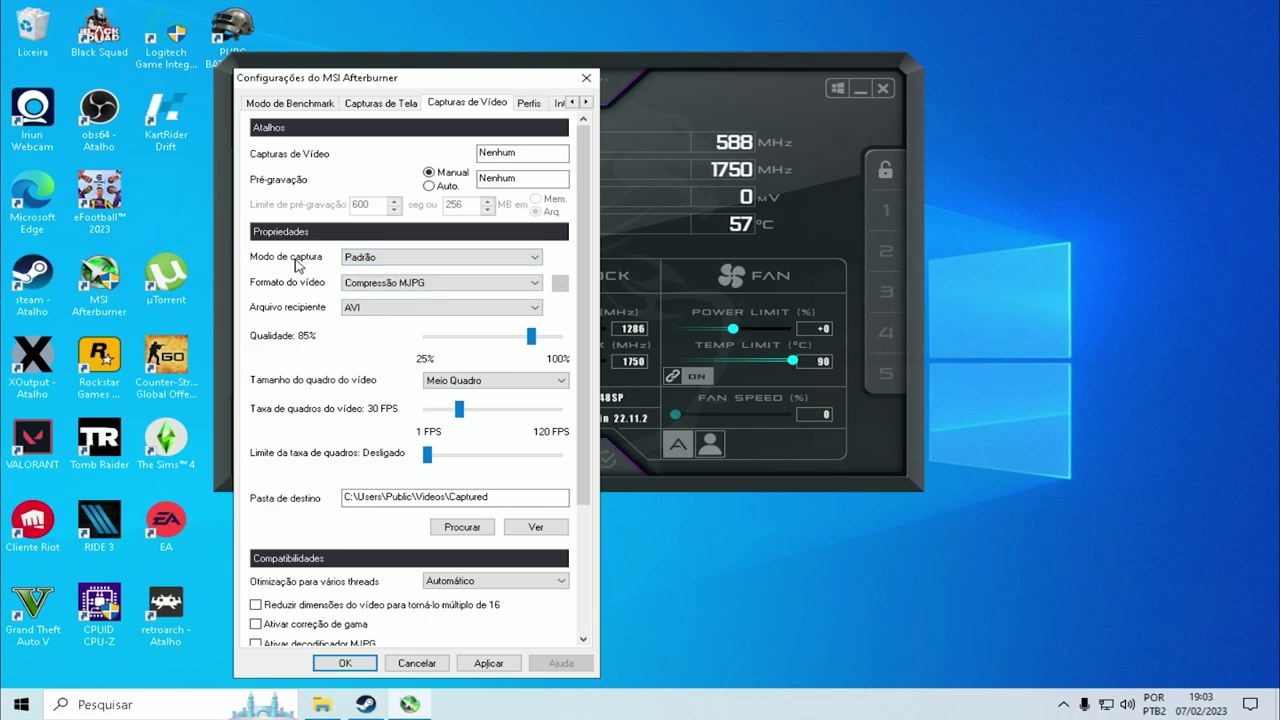
pyautogui.scroll(-1, 407, 311)
pyautogui.scroll(-1, 592, 325)
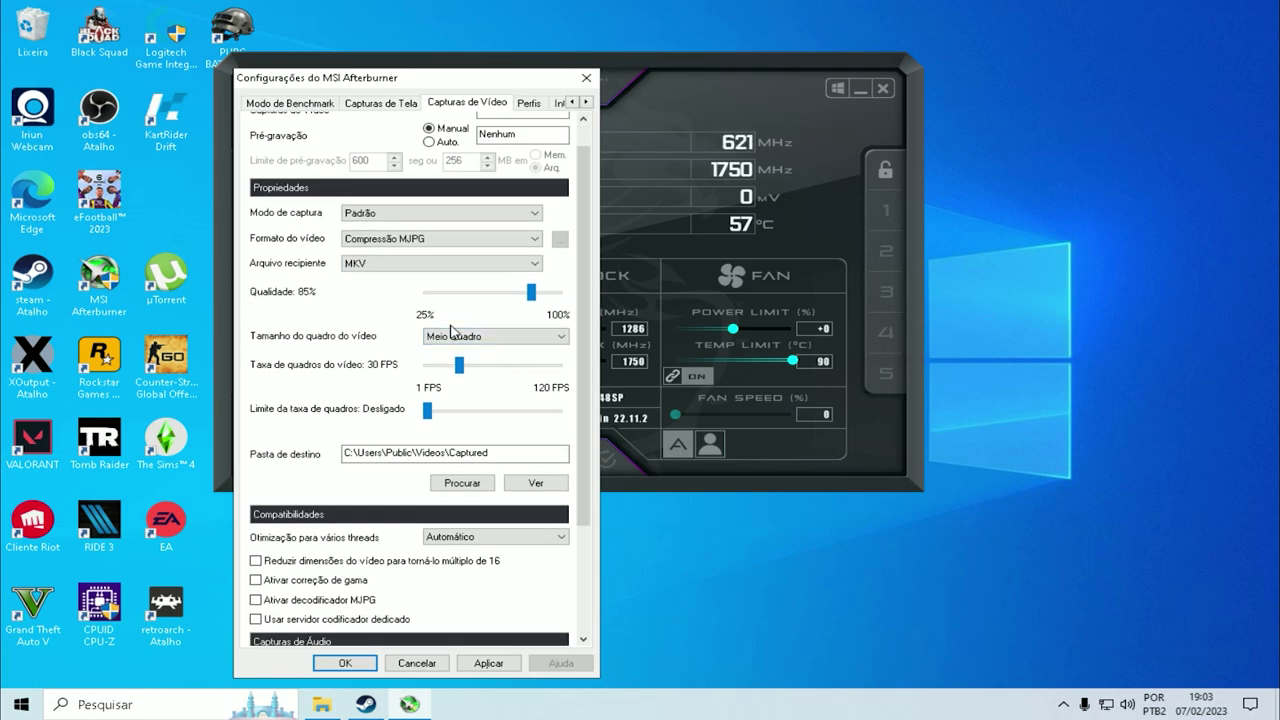
# Review the video frame size choices and the remaining video compatibility and audio capture settings
pyautogui.click(509, 339)
pyautogui.click(509, 339)
pyautogui.click(513, 337)
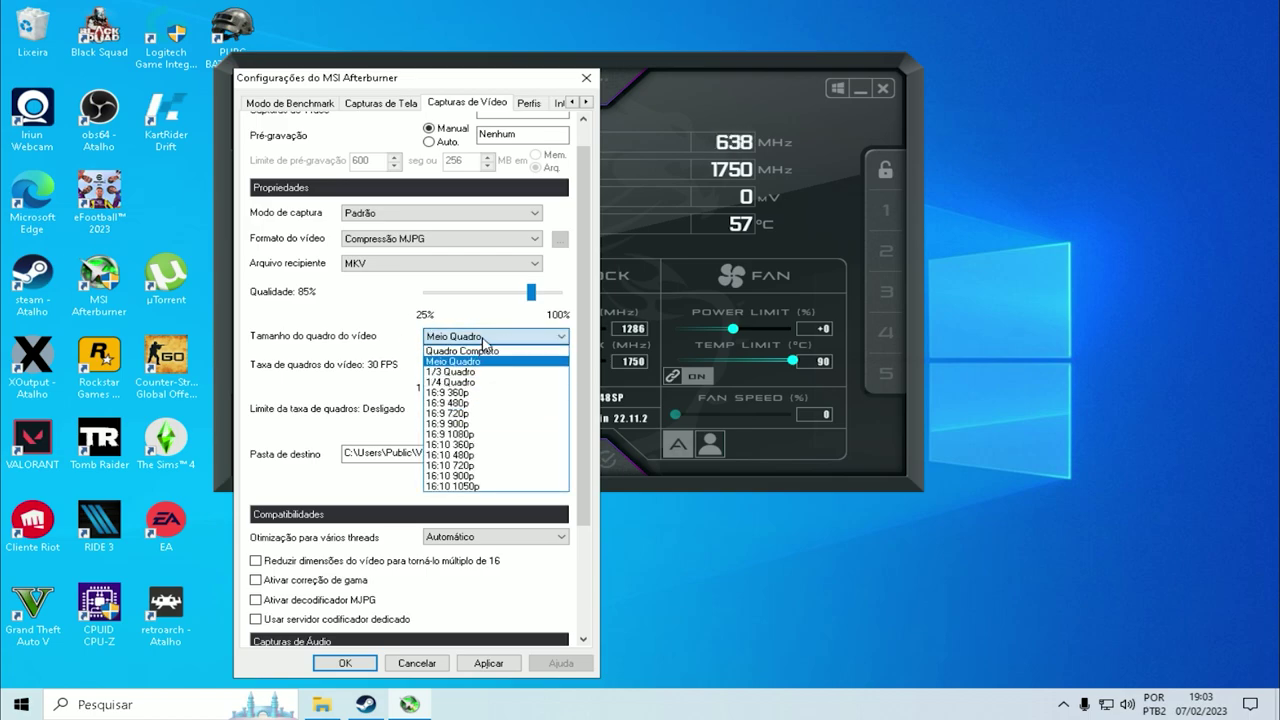
pyautogui.click(483, 338)
pyautogui.scroll(-1, 588, 463)
pyautogui.moveTo(588, 463); pyautogui.dragTo(578, 559)
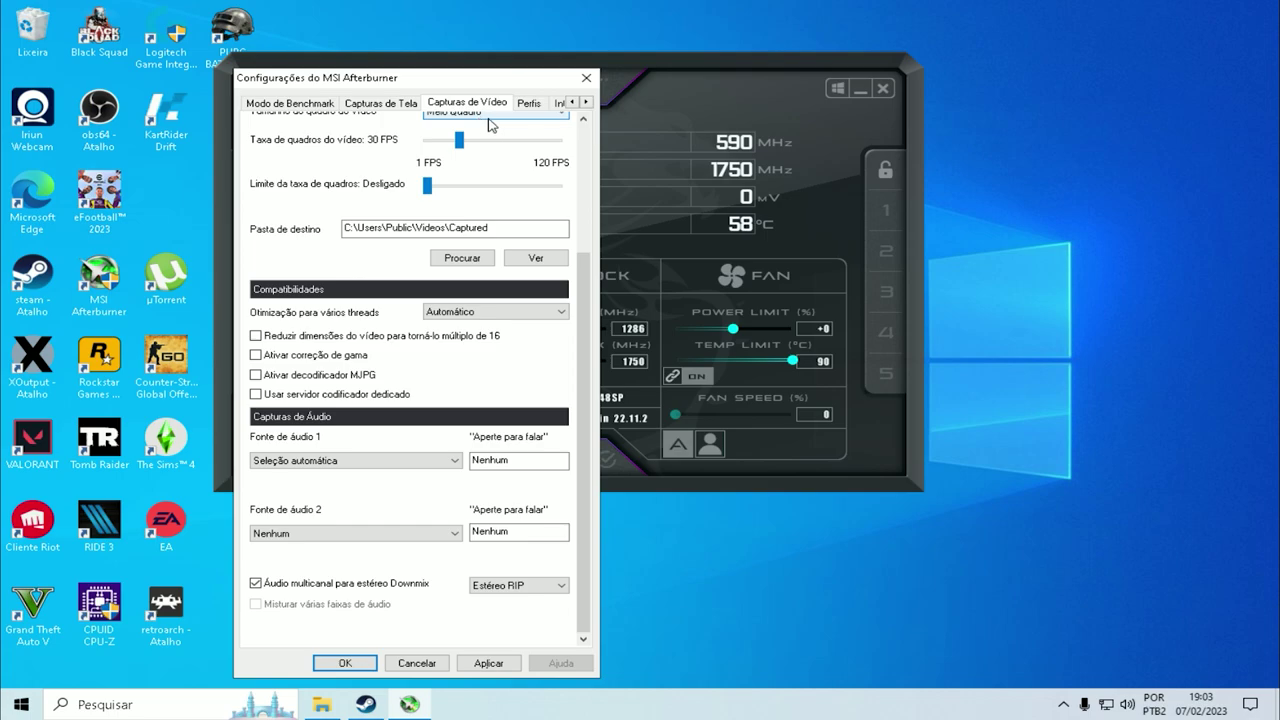
pyautogui.scroll(5, 582, 268)
# Review the profile hotkeys and 2D/3D profile assignments, moving the settings window aside to compare with the main window's profile slots
pyautogui.click(531, 103)
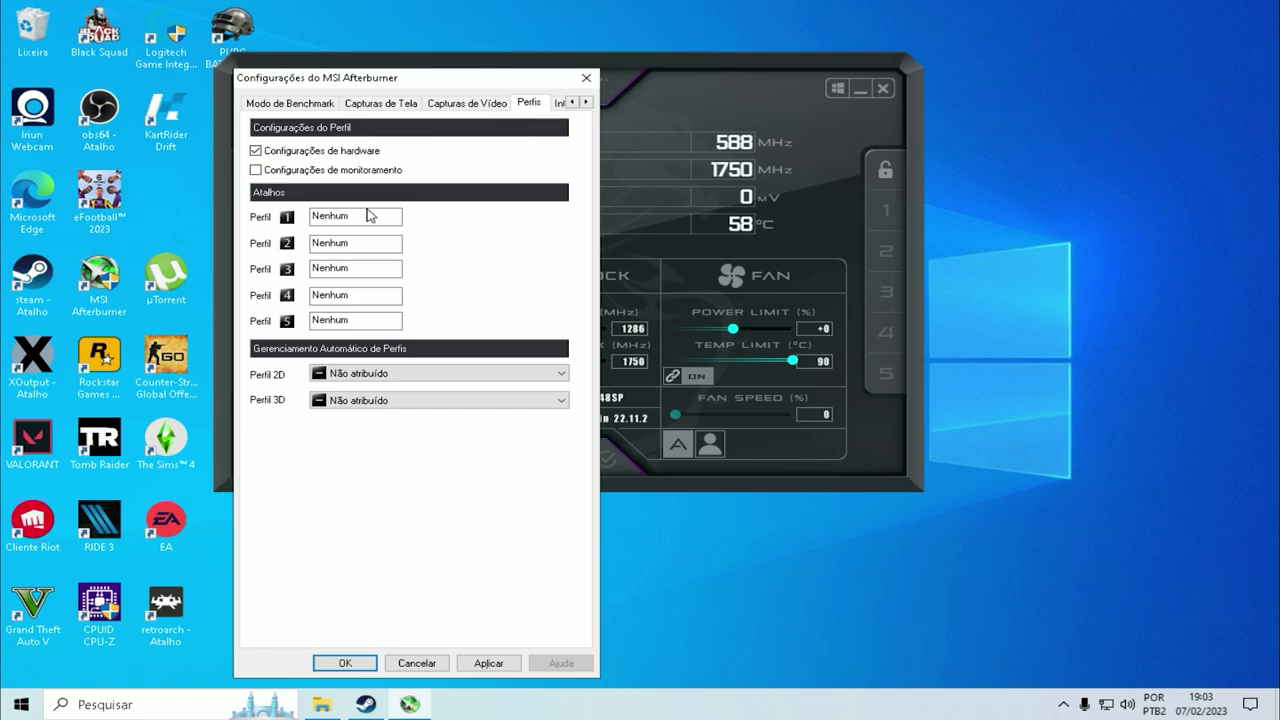
pyautogui.moveTo(402, 78); pyautogui.dragTo(1115, 74)
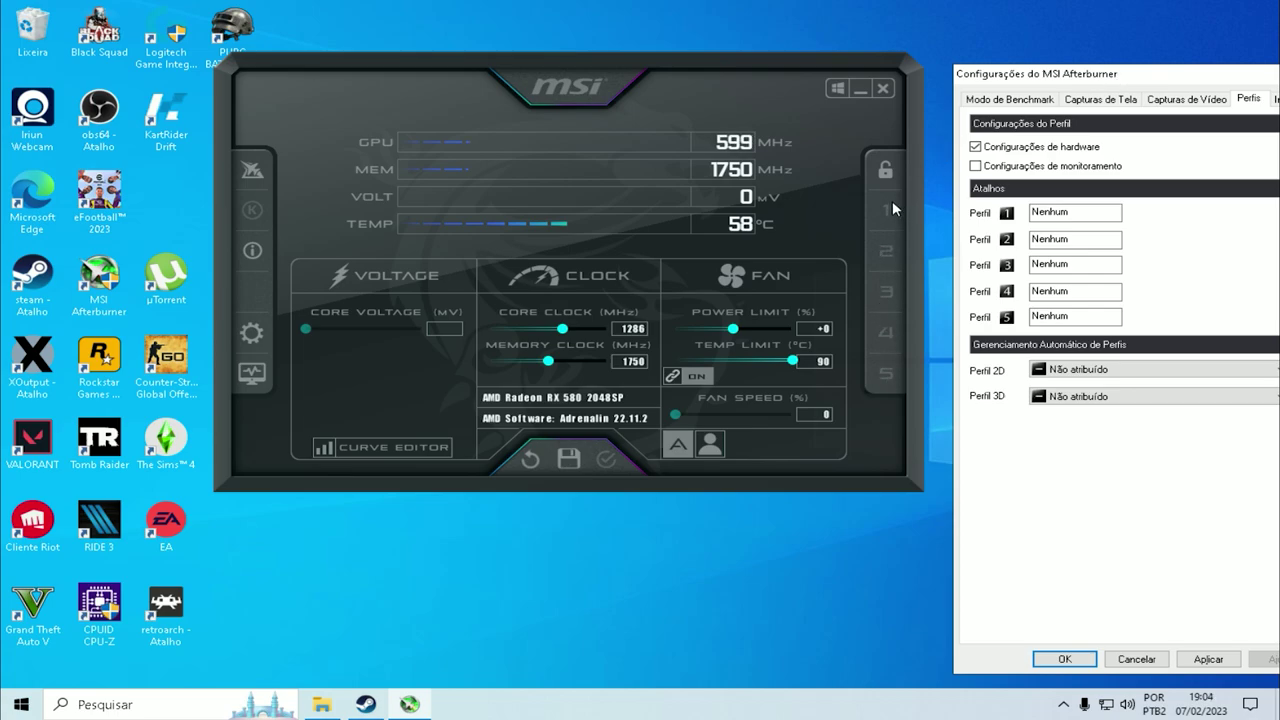
pyautogui.moveTo(1120, 74); pyautogui.dragTo(847, 42)
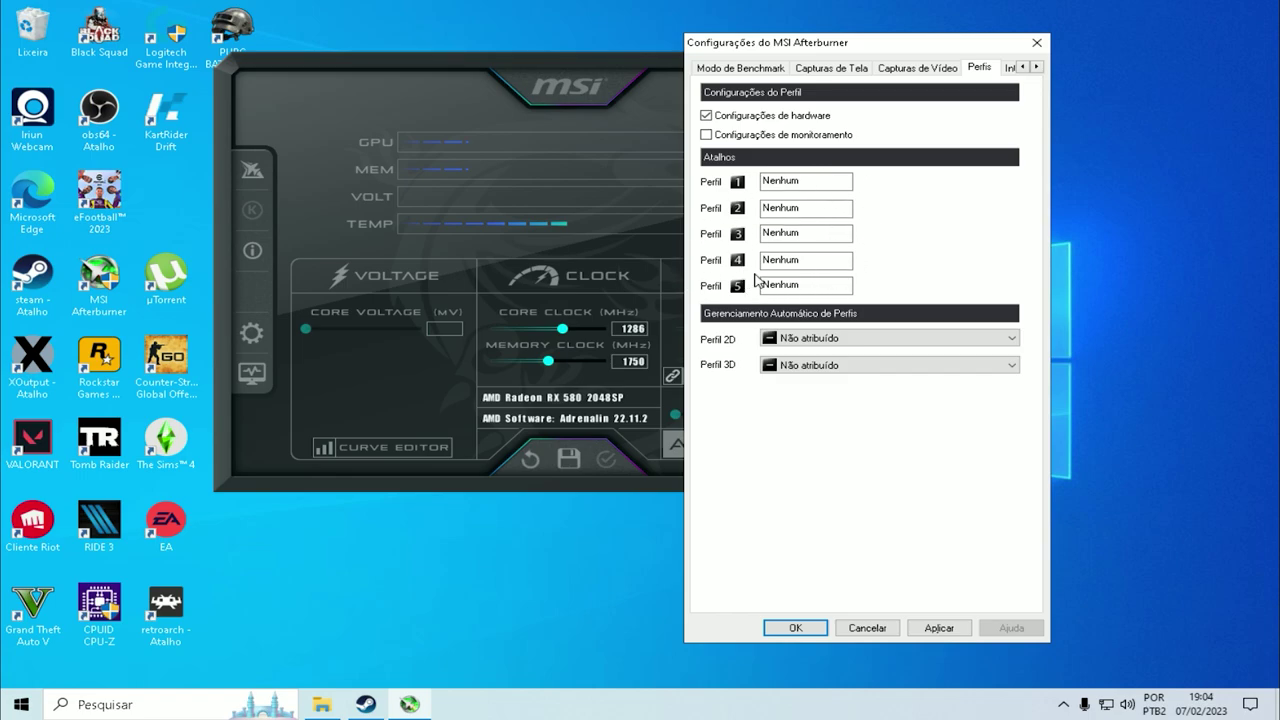
pyautogui.click(966, 343)
pyautogui.click(966, 343)
pyautogui.moveTo(883, 44); pyautogui.dragTo(829, 45)
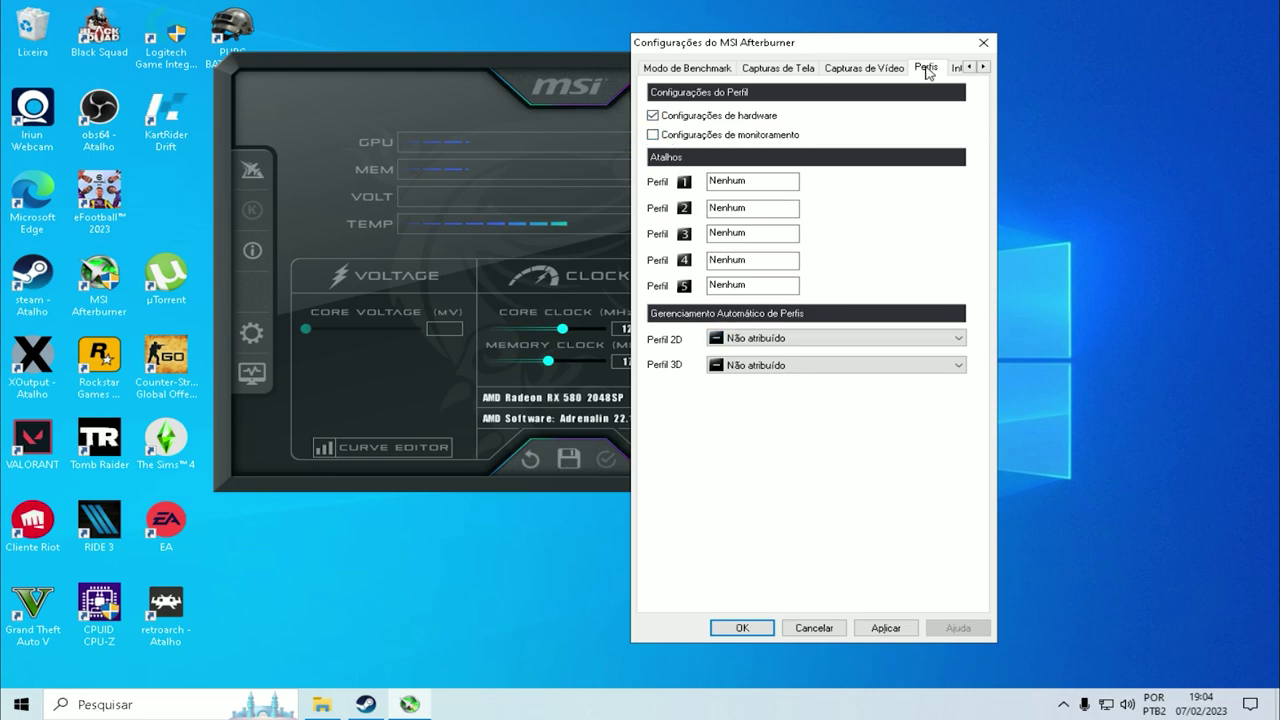
# Open the interface settings and check the language selection
pyautogui.click(983, 68)
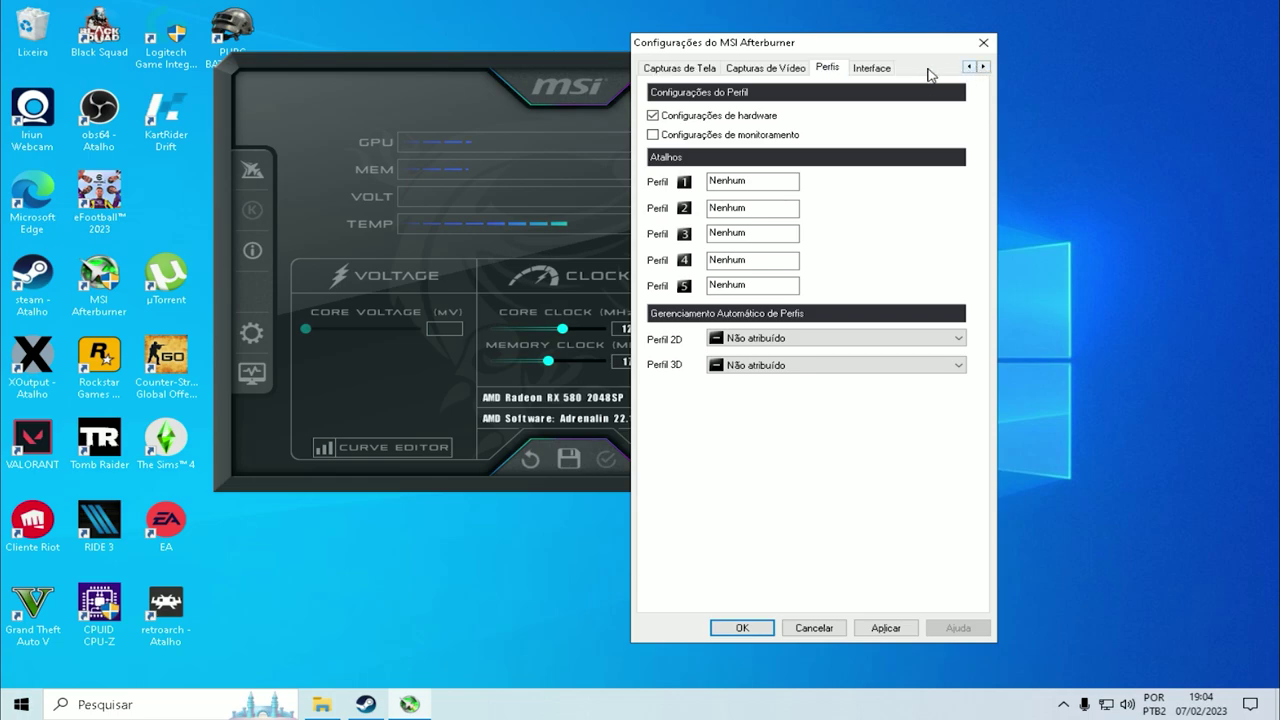
pyautogui.click(885, 70)
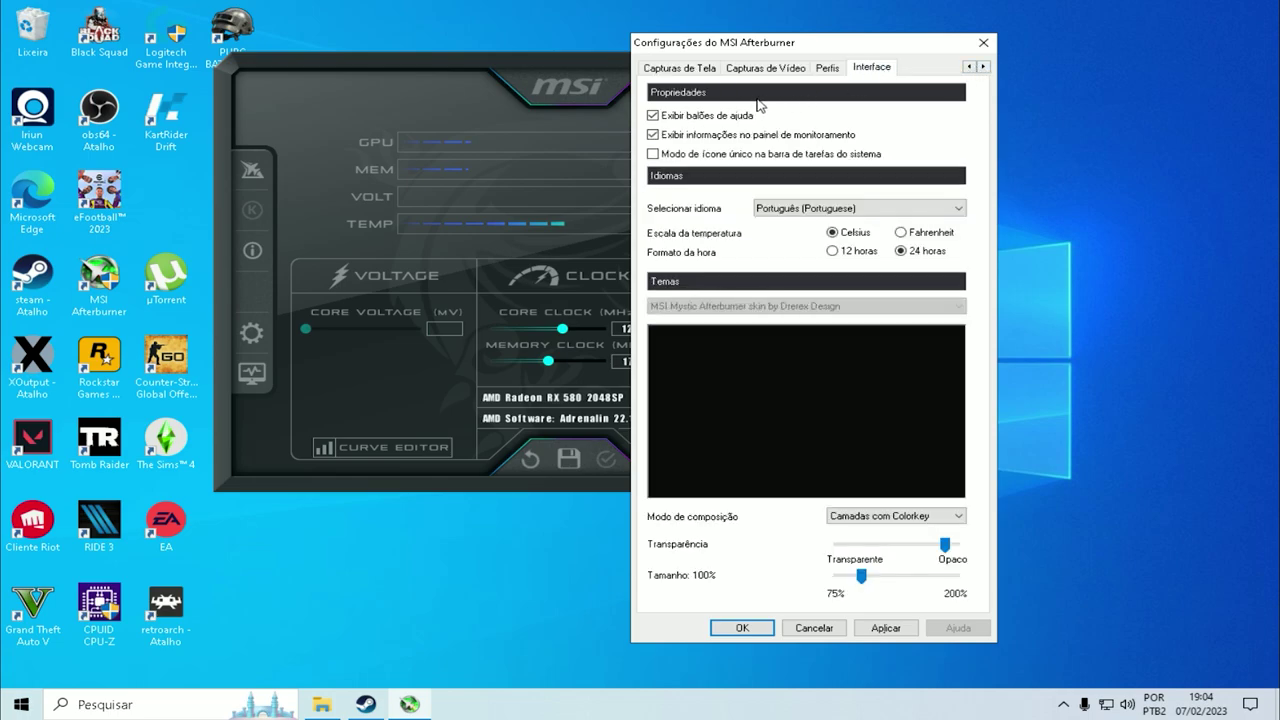
pyautogui.click(922, 209)
pyautogui.click(922, 209)
pyautogui.click(922, 209)
pyautogui.click(922, 209)
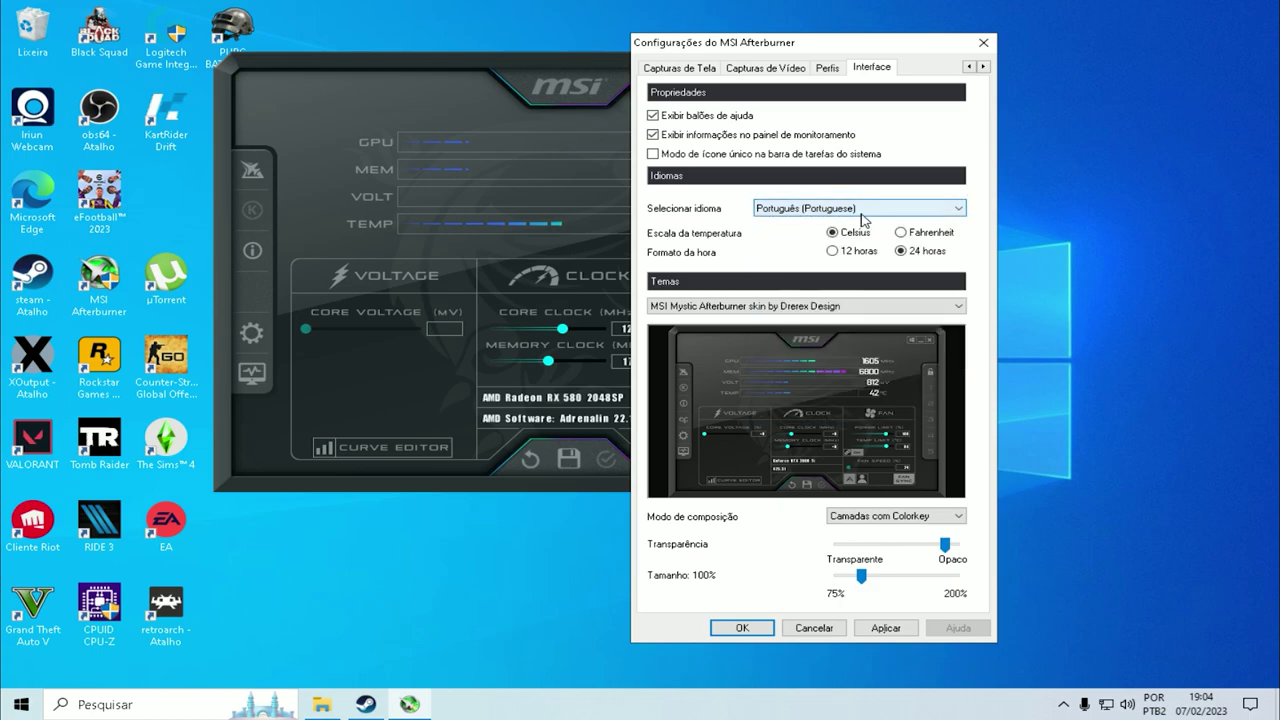
# Preview the MSI Cyborg, MSI Cyborg Red and MSI Gaming Afterburner skins
pyautogui.click(940, 308)
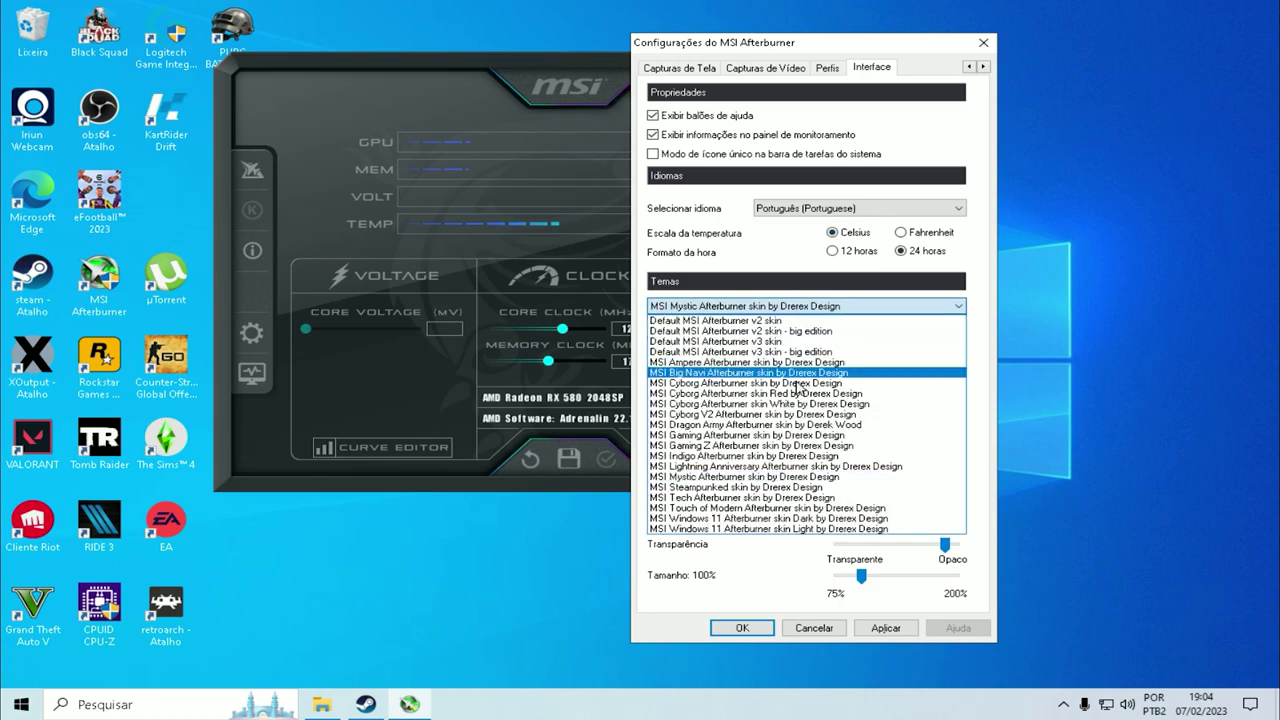
pyautogui.click(738, 384)
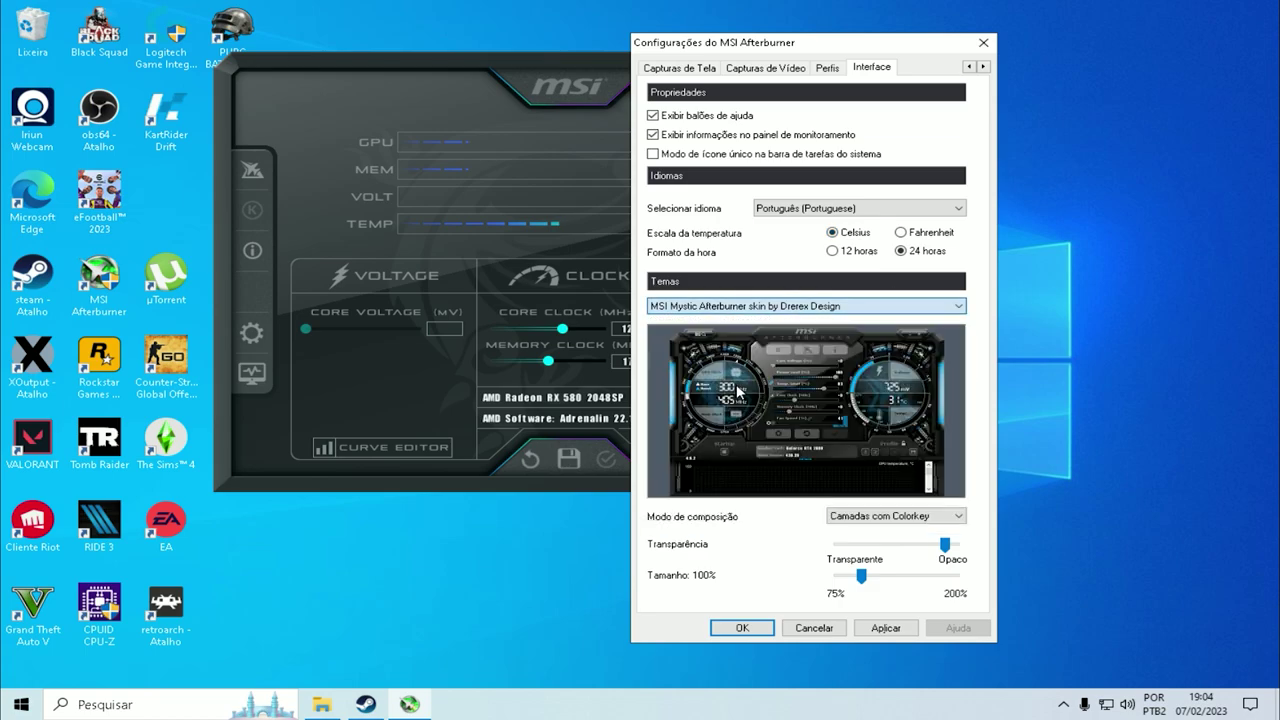
pyautogui.click(900, 308)
pyautogui.click(792, 393)
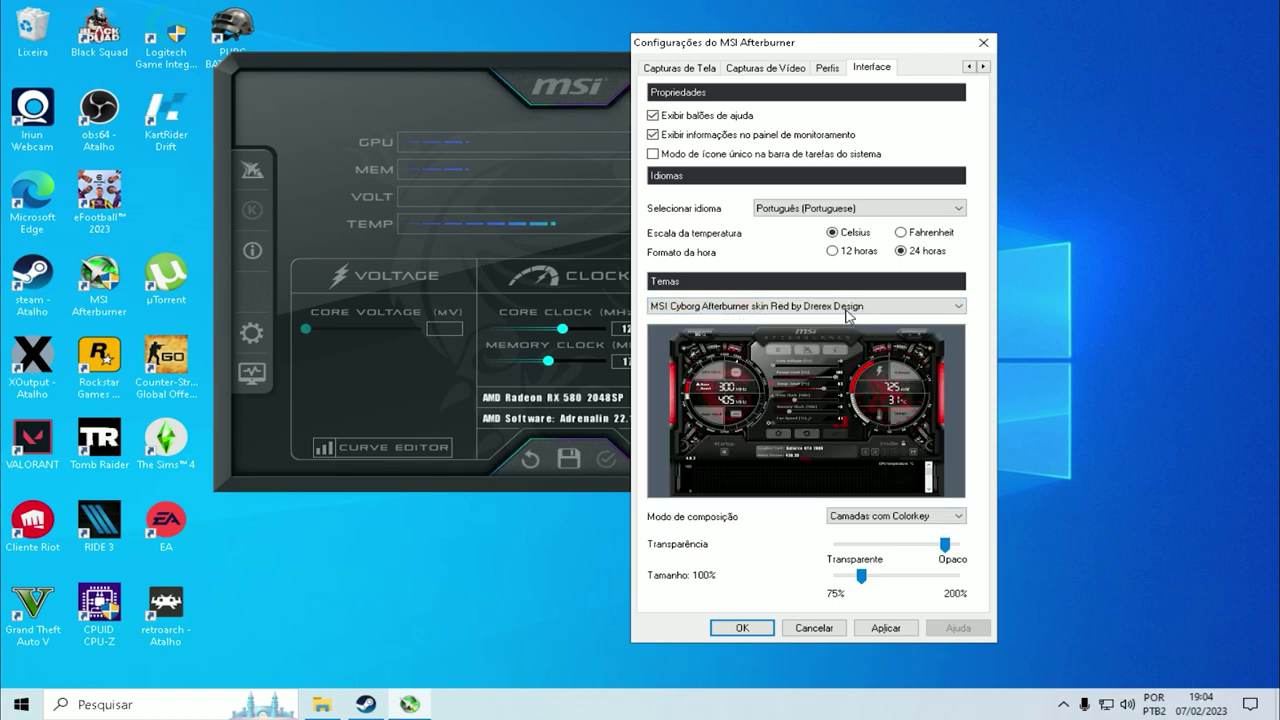
pyautogui.click(845, 310)
pyautogui.click(815, 392)
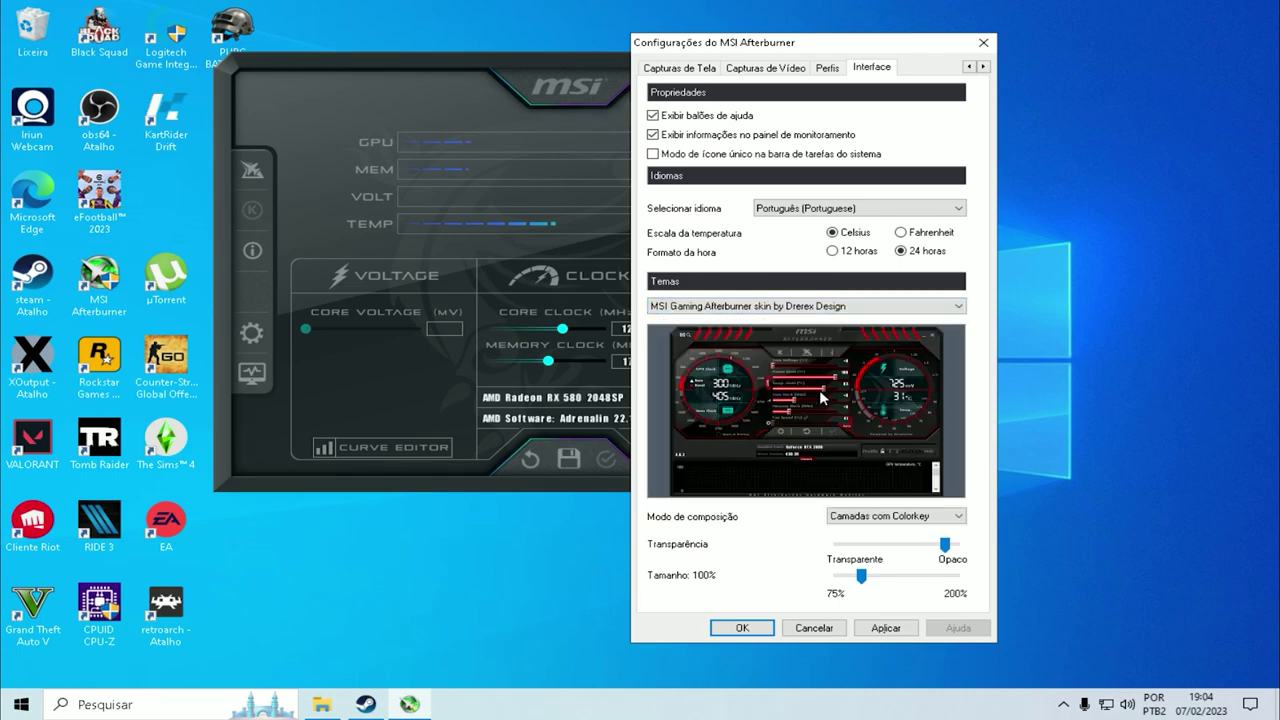
# Preview the MSI Steampunked, MSI Tech, MSI Windows 11 Dark and MSI Windows 11 Light skins
pyautogui.click(831, 310)
pyautogui.click(755, 494)
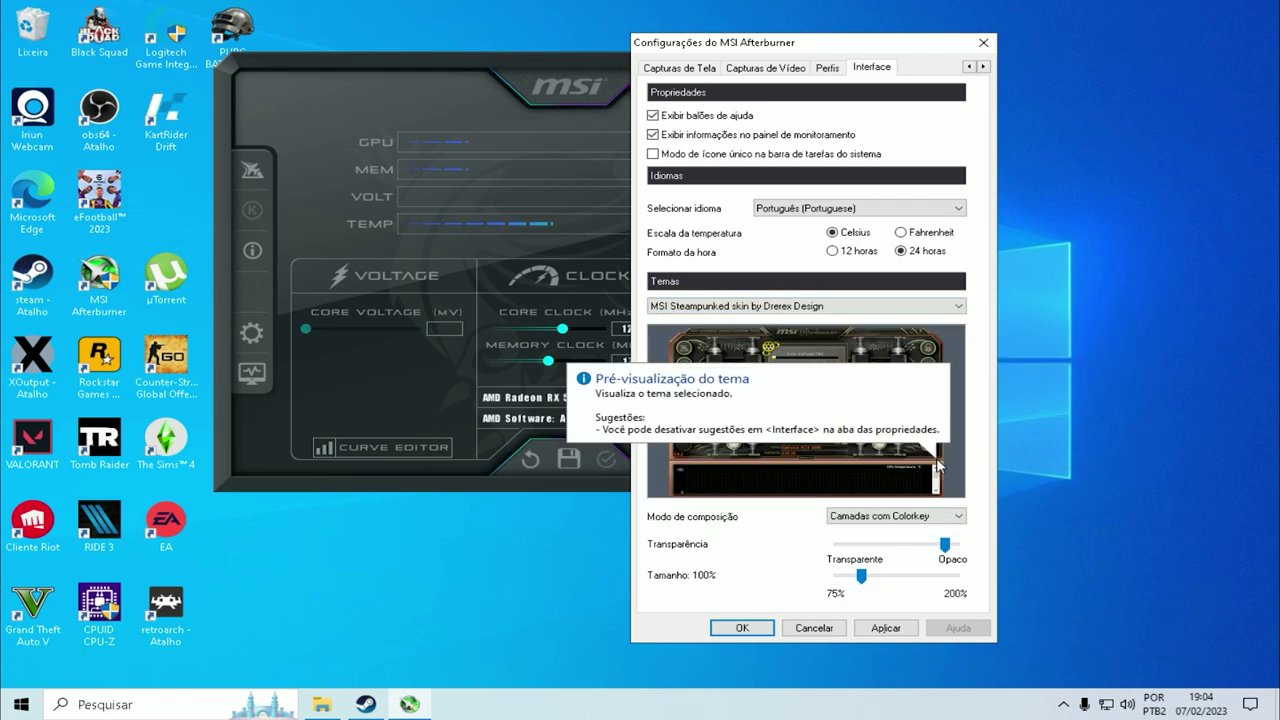
pyautogui.click(840, 306)
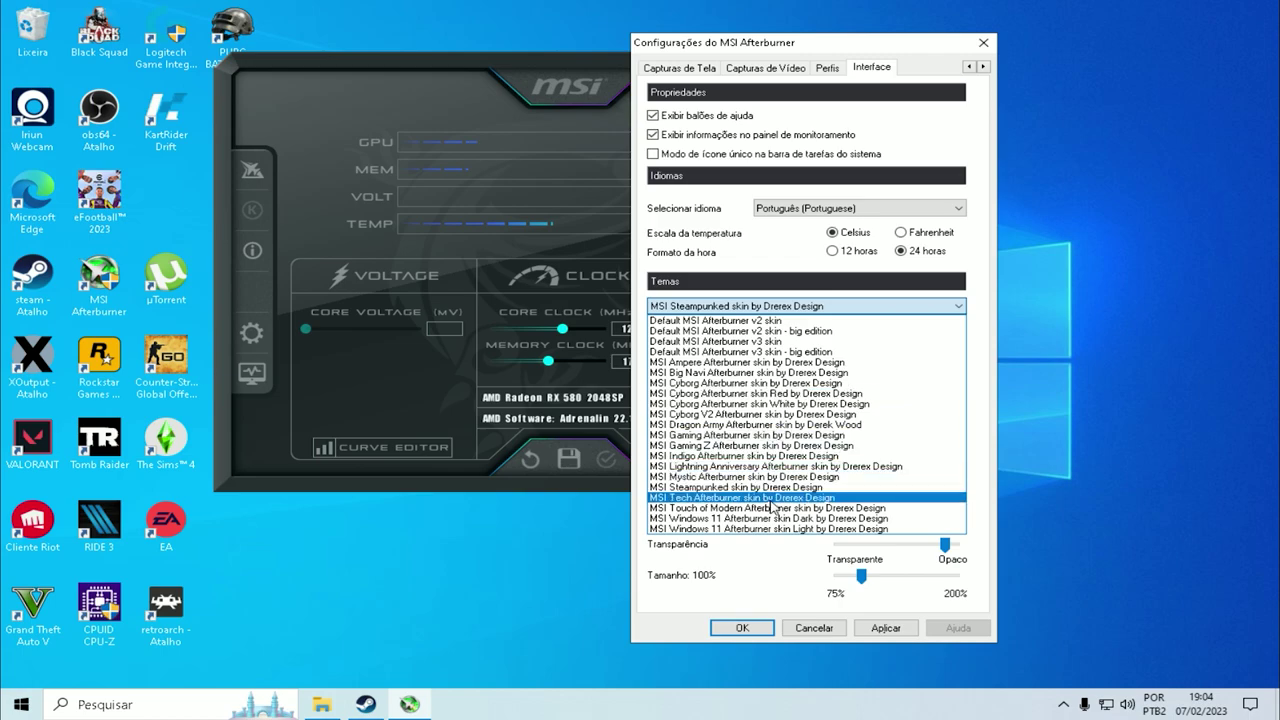
pyautogui.click(775, 497)
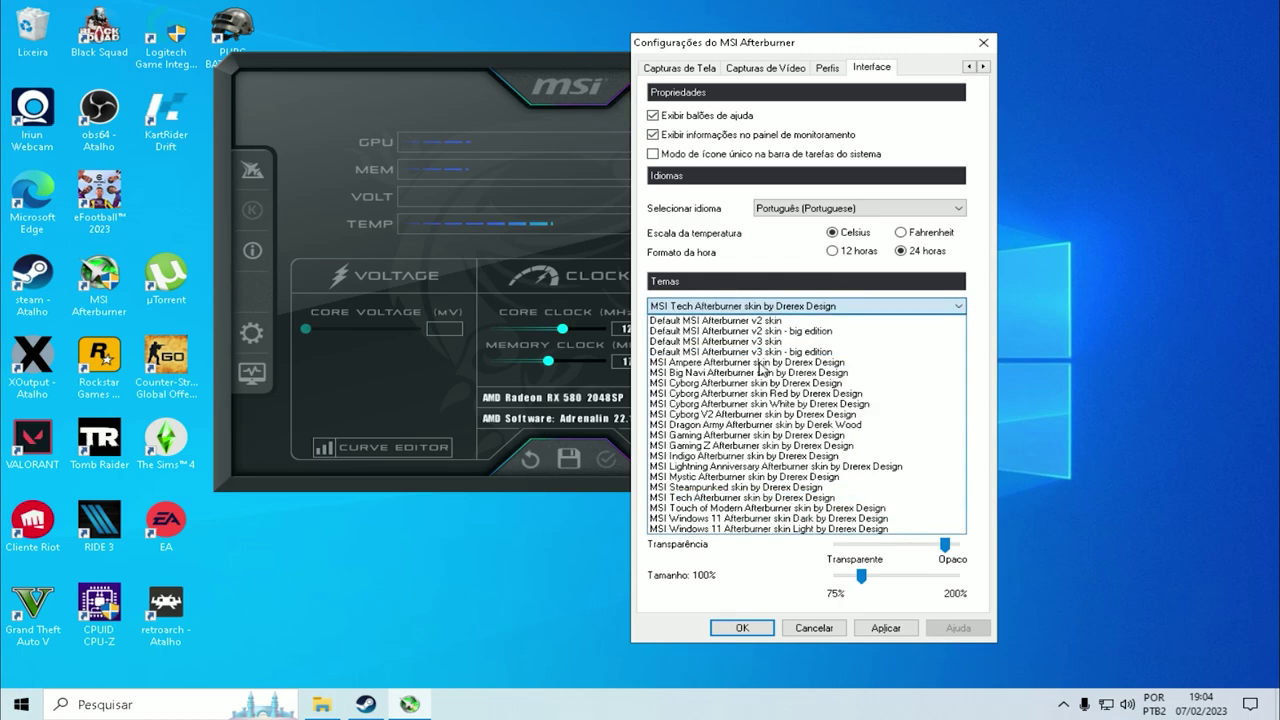
pyautogui.click(726, 518)
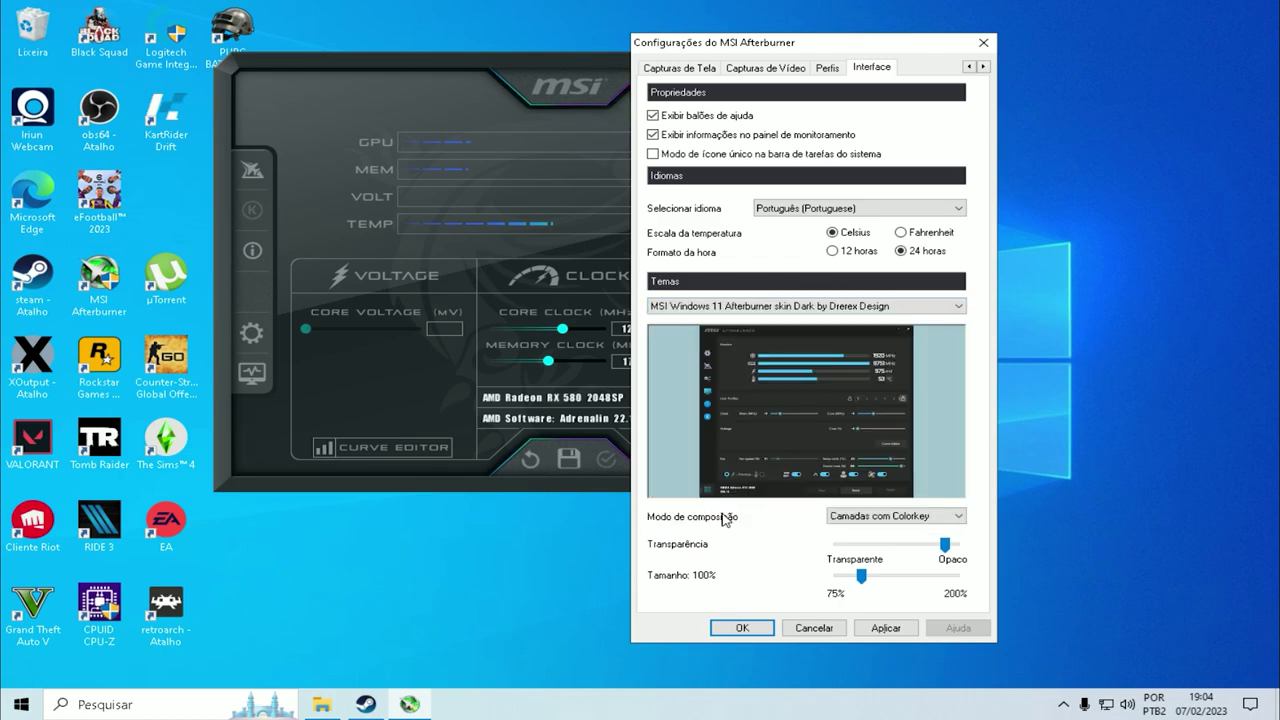
pyautogui.click(882, 307)
pyautogui.click(795, 522)
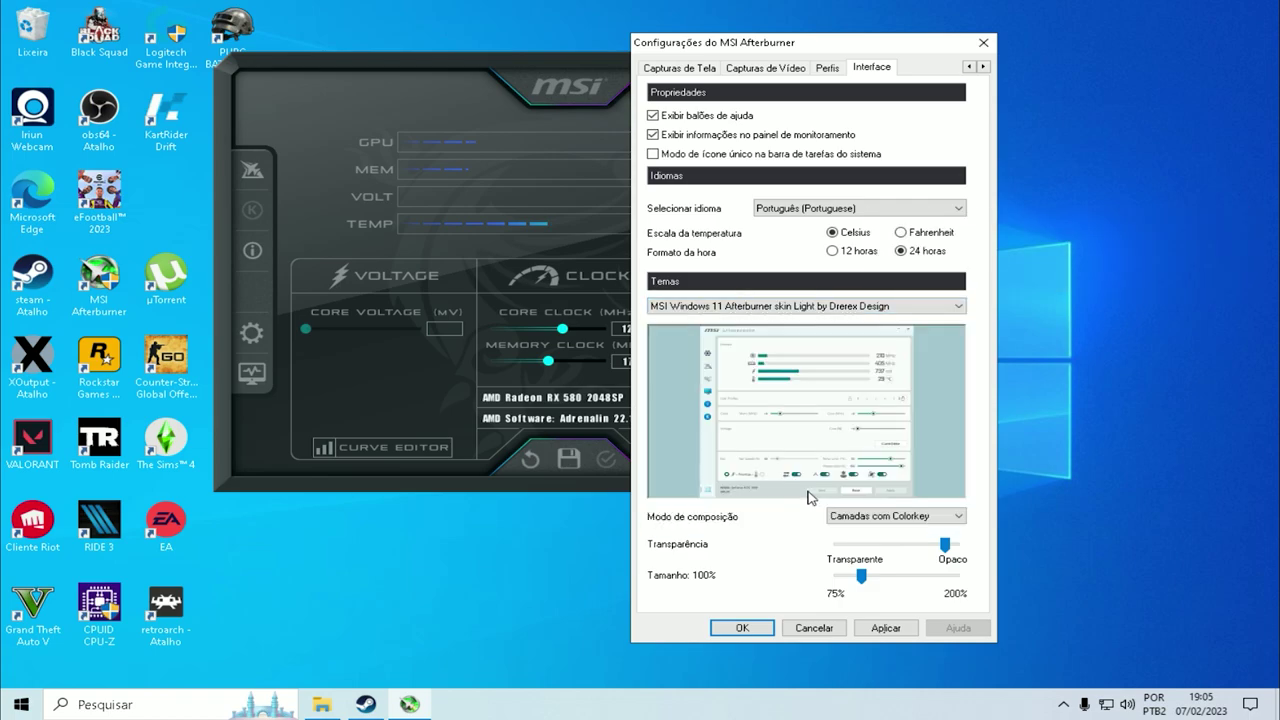
# Preview the MSI Steampunked skin again and select the Default MSI Afterburner v3 skin - big edition theme
pyautogui.click(868, 307)
pyautogui.click(795, 472)
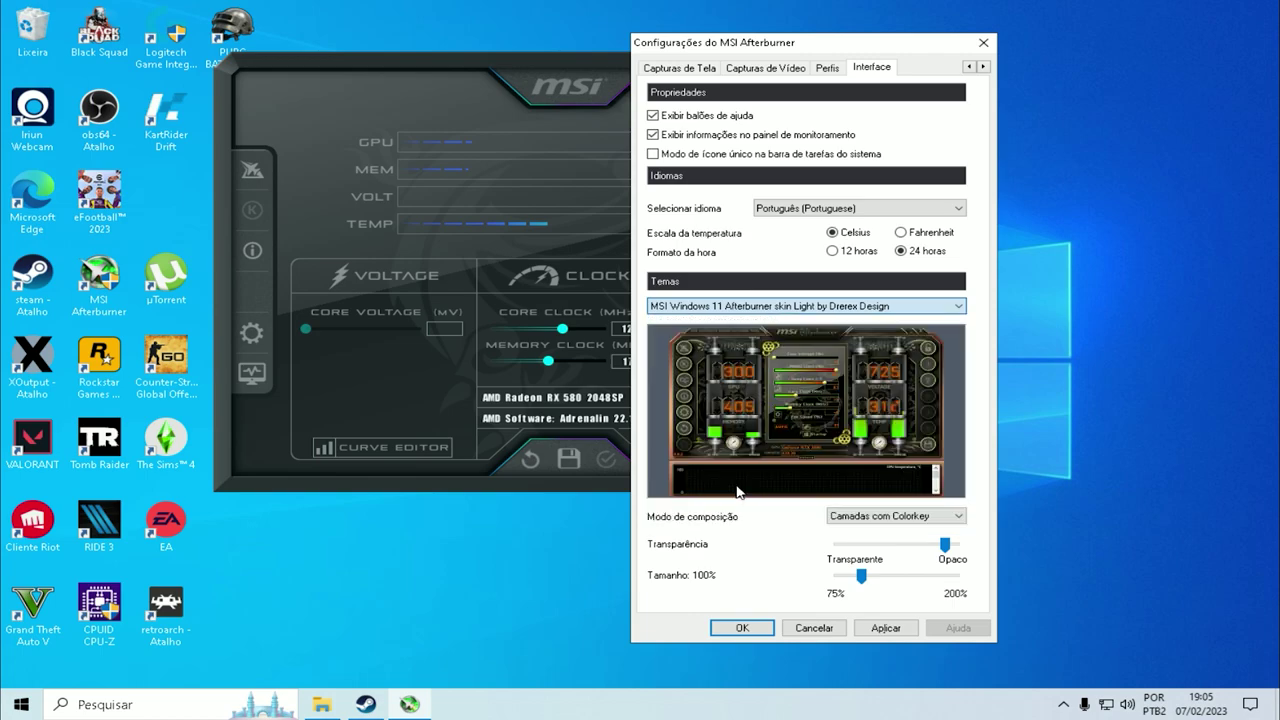
pyautogui.click(838, 307)
pyautogui.click(838, 319)
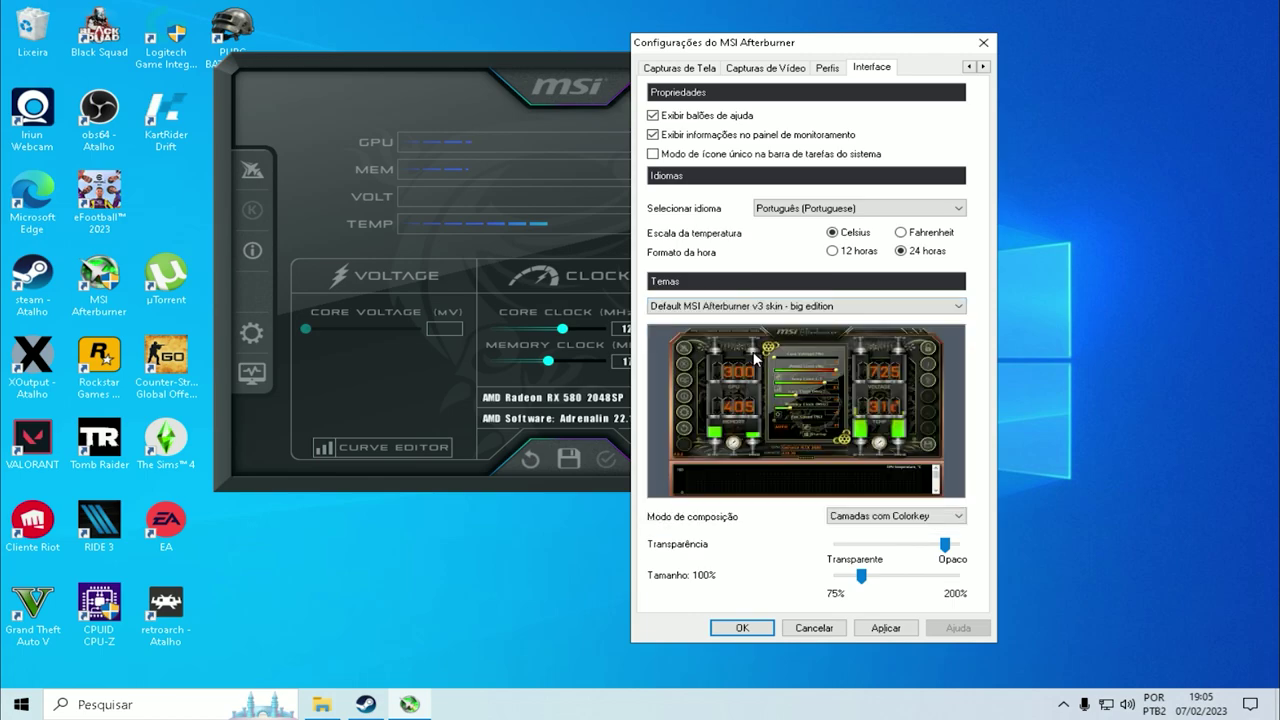
# Preview the Default MSI Afterburner v2 skin and the Default MSI Afterburner v3 skin - big edition
pyautogui.click(835, 307)
pyautogui.click(820, 320)
pyautogui.click(845, 310)
pyautogui.click(768, 352)
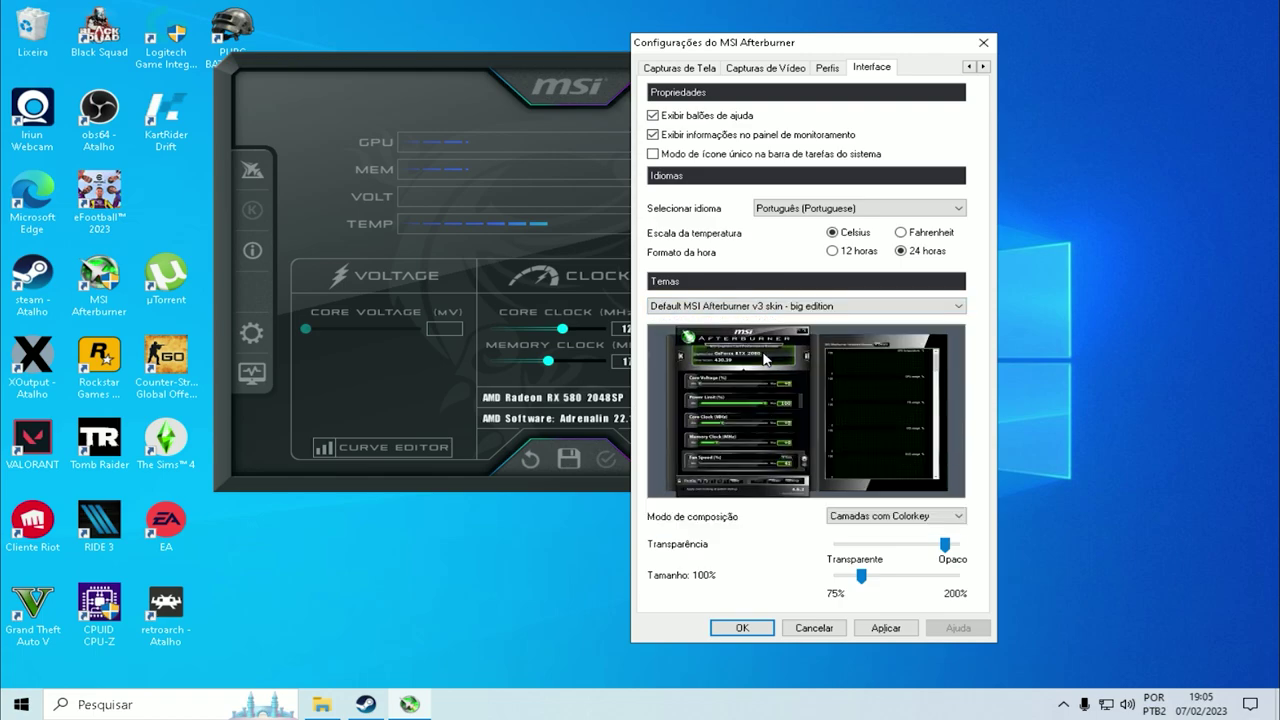
# Select the MSI Cyborg Afterburner skin Red by Drerex Design theme and apply it
pyautogui.click(810, 307)
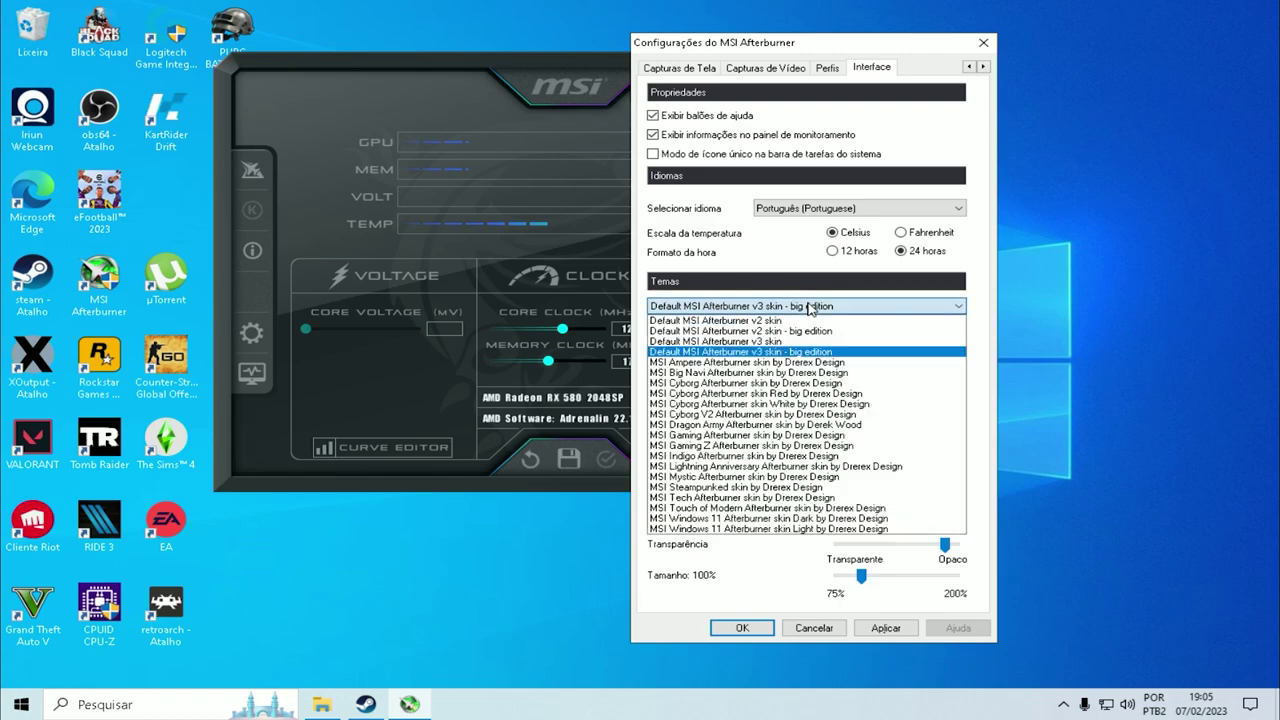
pyautogui.click(716, 362)
pyautogui.click(814, 305)
pyautogui.click(740, 370)
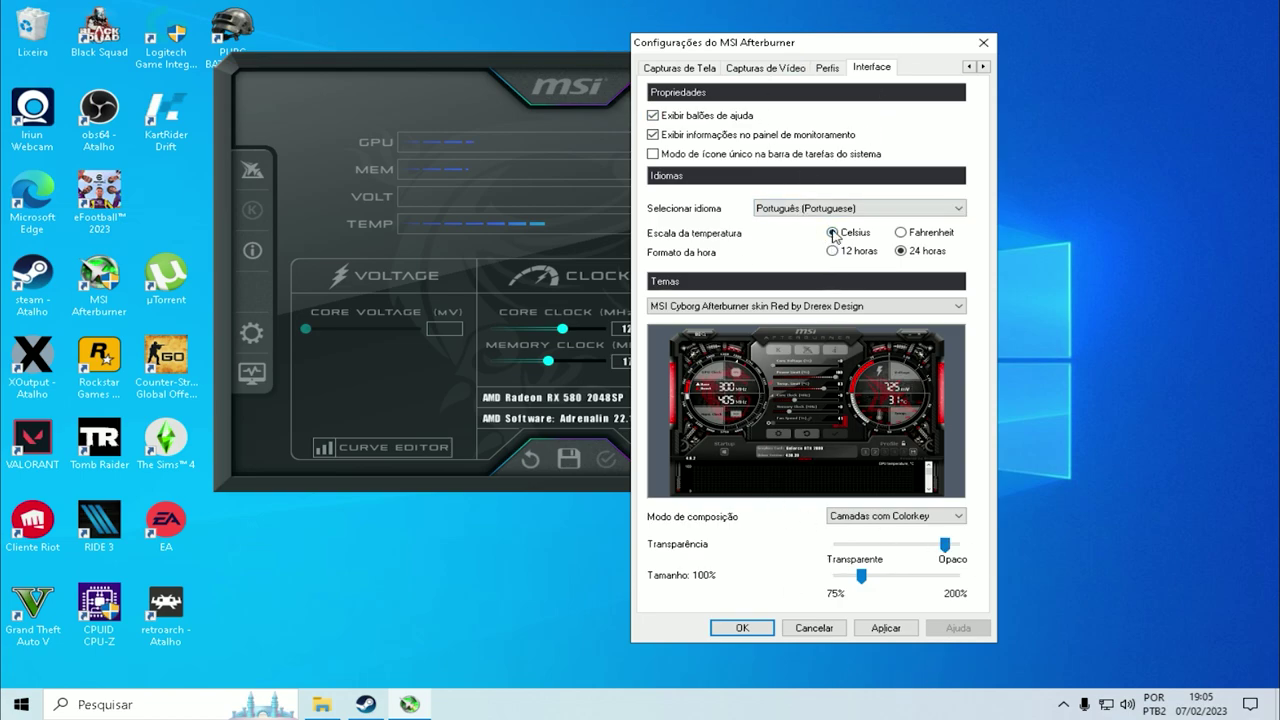
pyautogui.click(886, 628)
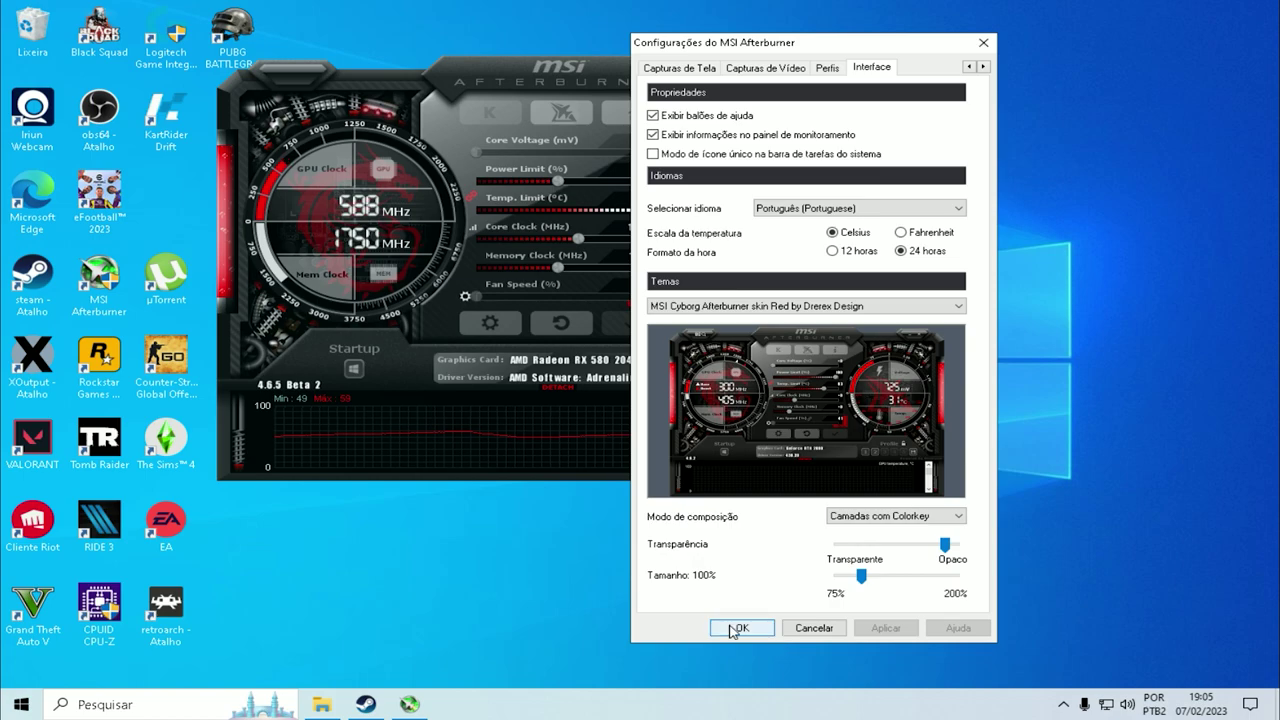
# Review the screen capture, video capture and monitoring settings, and close the settings window
pyautogui.click(674, 68)
pyautogui.click(767, 67)
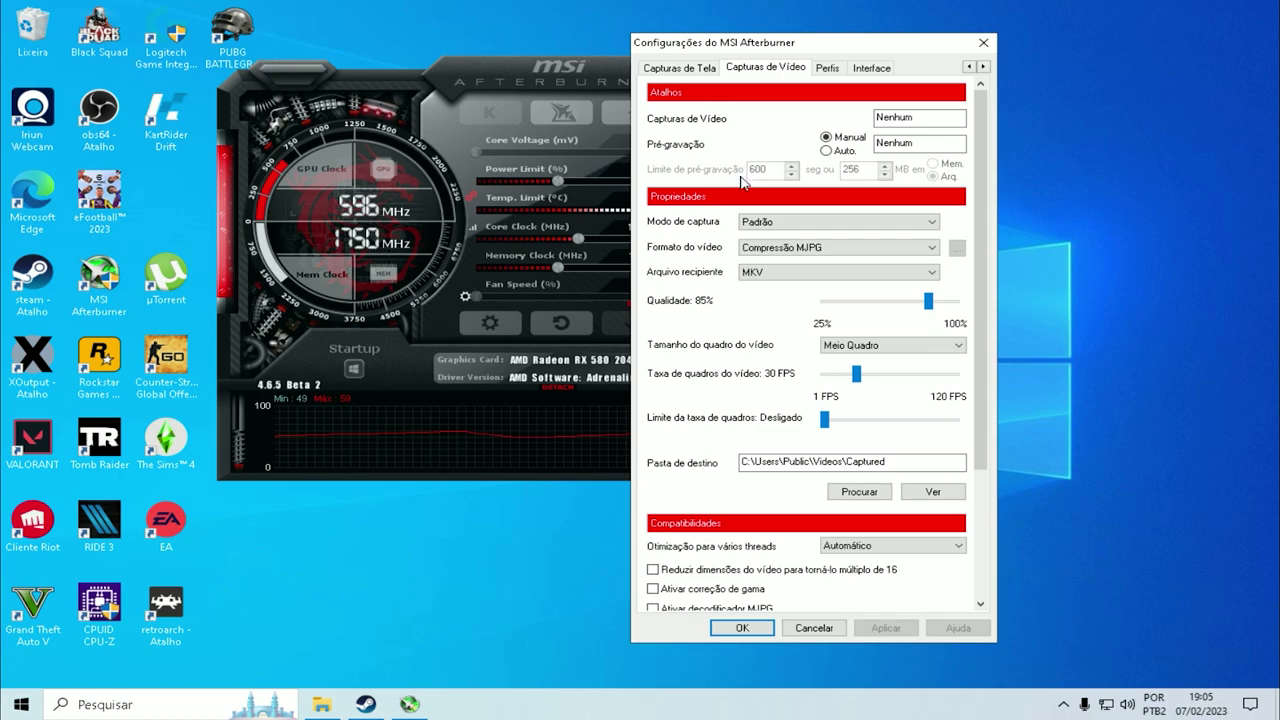
pyautogui.click(969, 66)
pyautogui.click(969, 66)
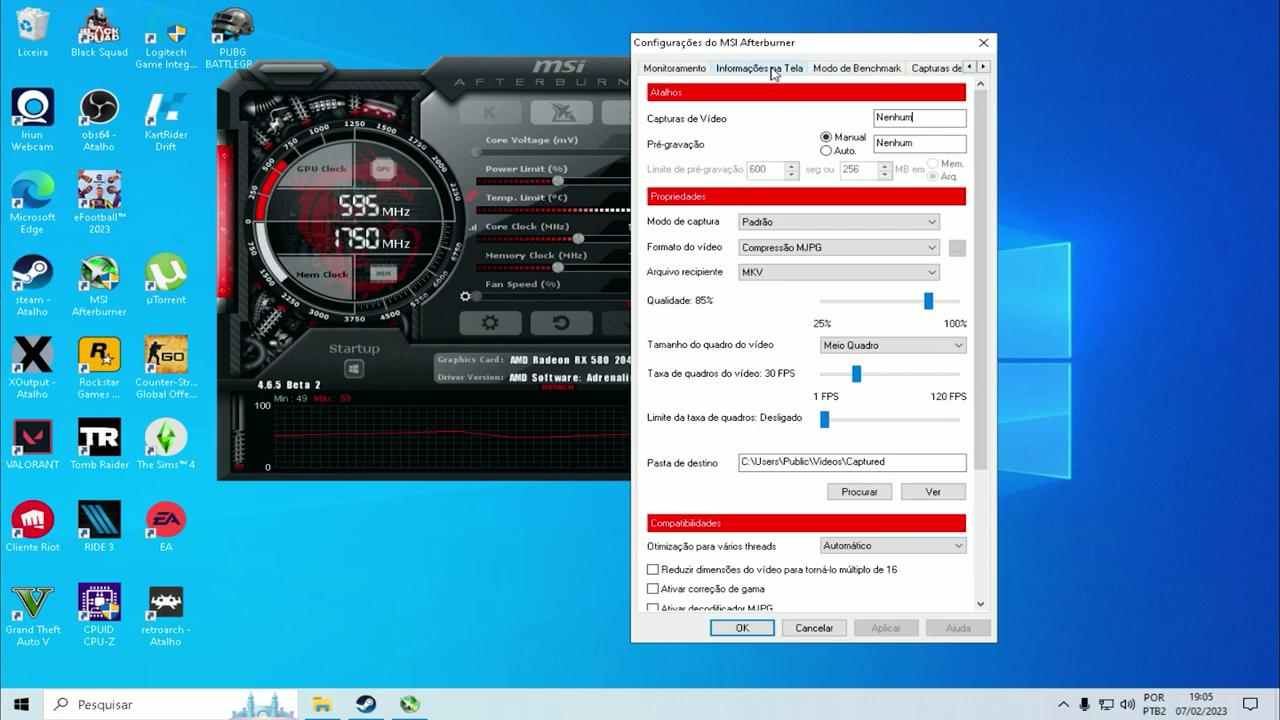
pyautogui.click(684, 68)
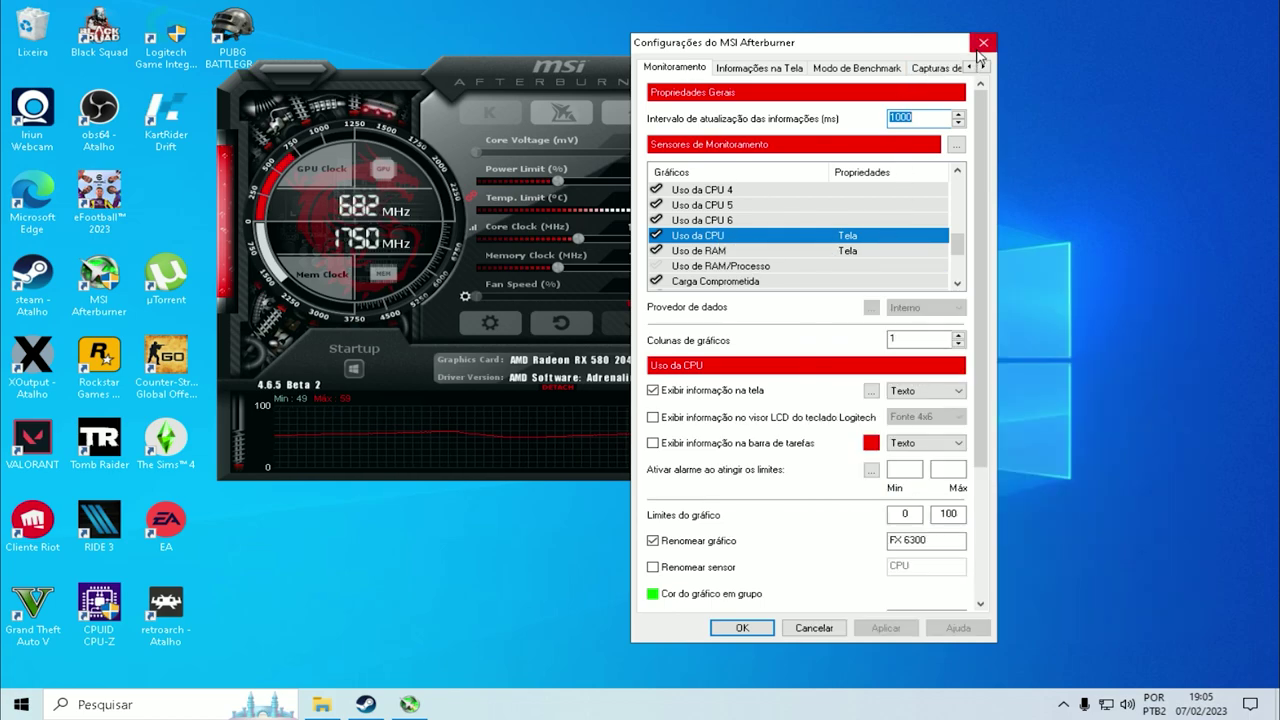
pyautogui.click(983, 43)
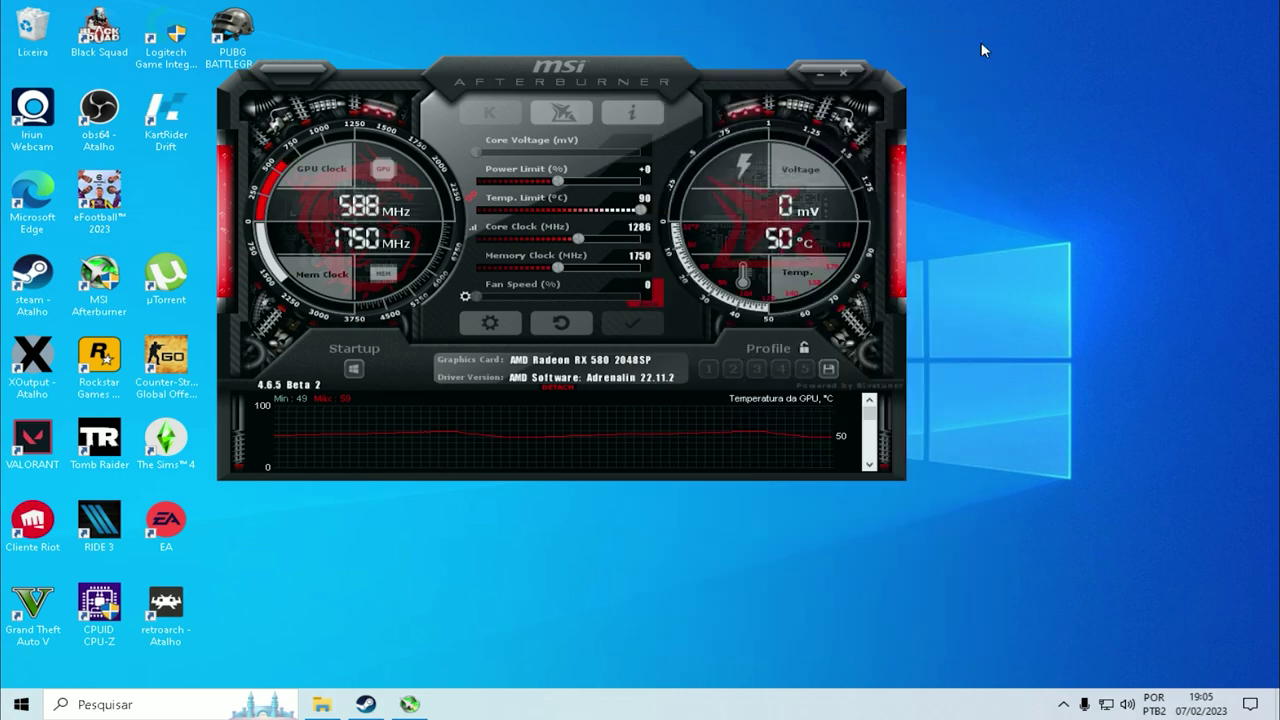
# Close MSI Afterburner and check the hidden system tray icons for running programs
pyautogui.click(845, 75)
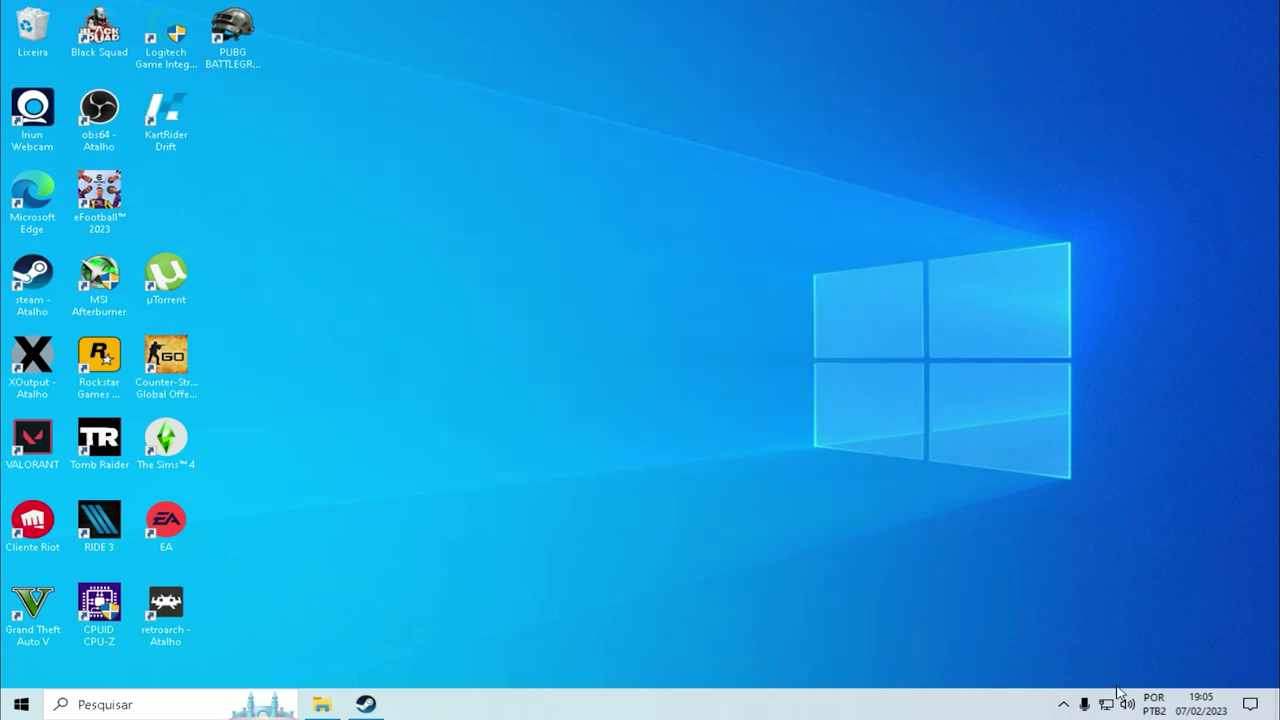
pyautogui.click(1063, 704)
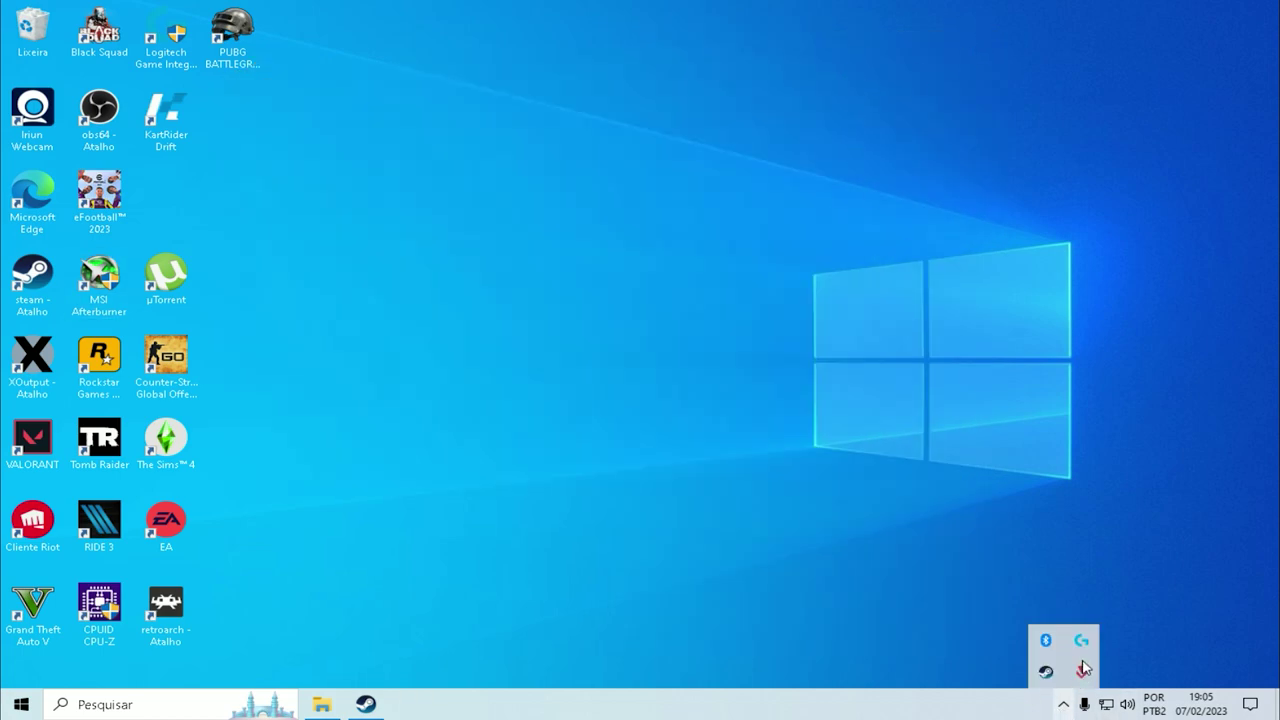
pyautogui.click(1064, 707)
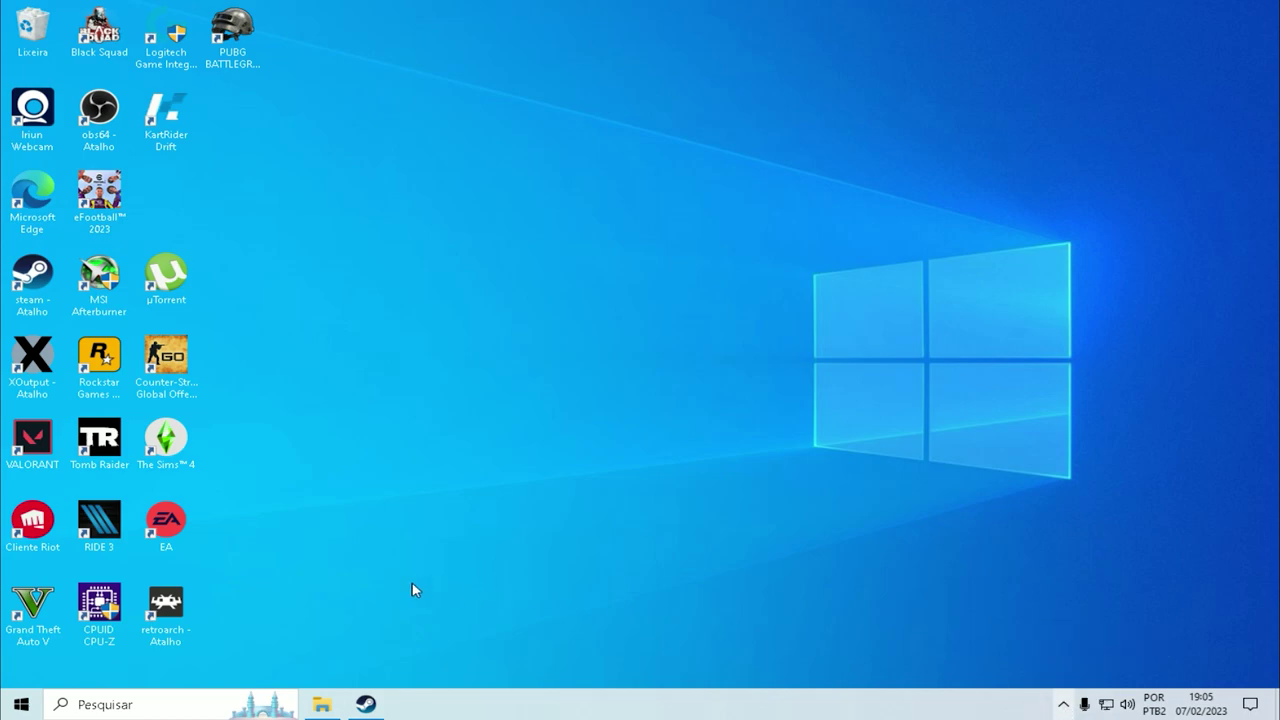
# Relaunch MSI Afterburner, send it and the RivaTuner Statistics Server window to the background, and check their system tray icons
pyautogui.doubleClick(99, 278)
pyautogui.click(594, 463)
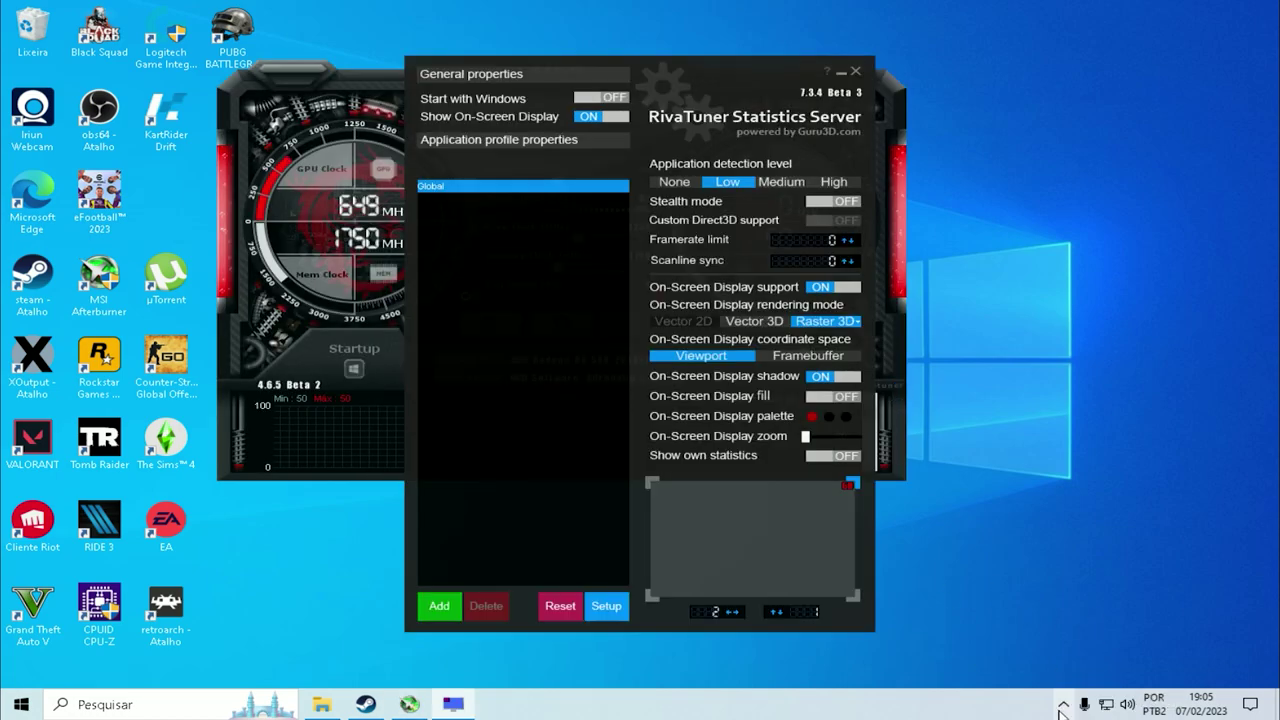
pyautogui.click(855, 71)
pyautogui.click(826, 75)
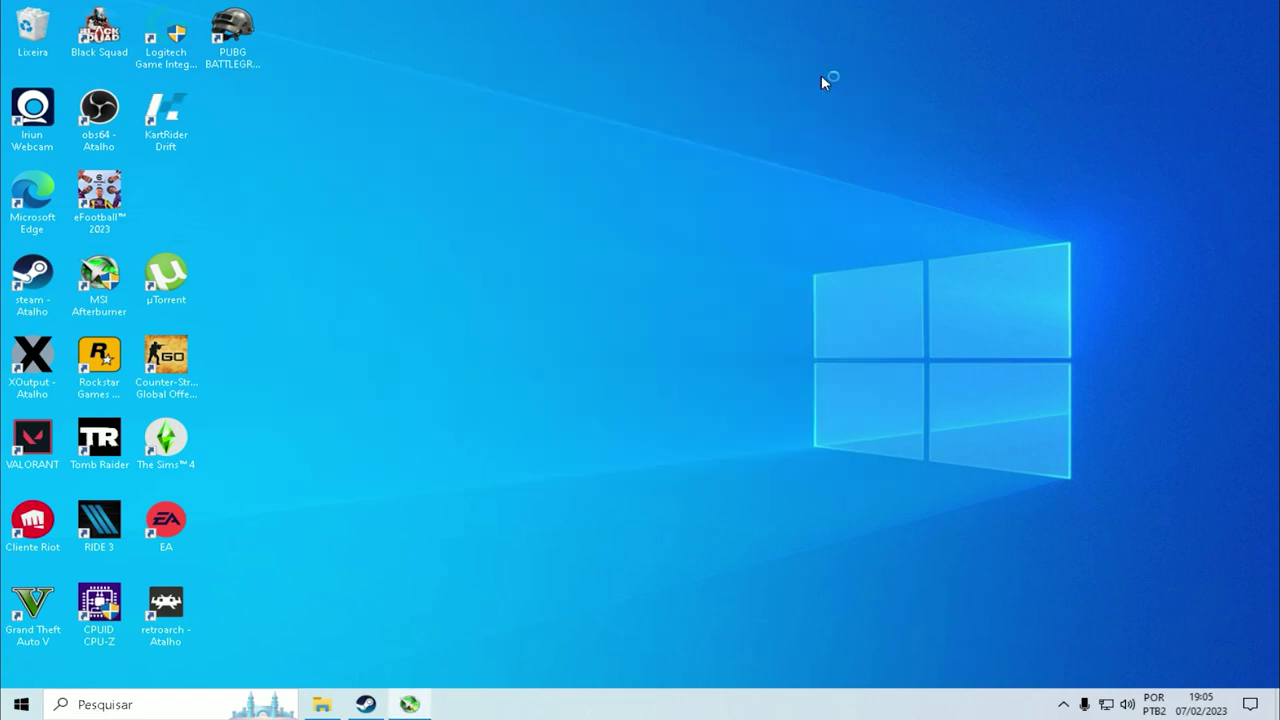
pyautogui.click(1063, 704)
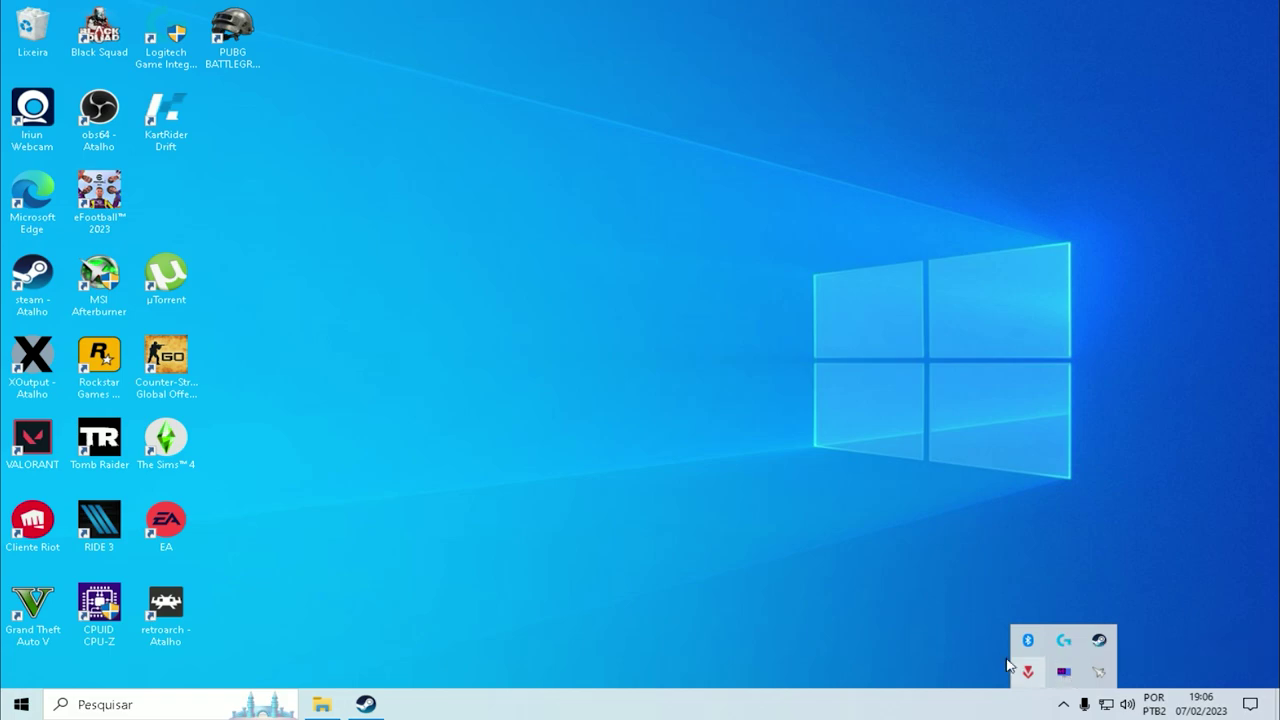
pyautogui.click(861, 568)
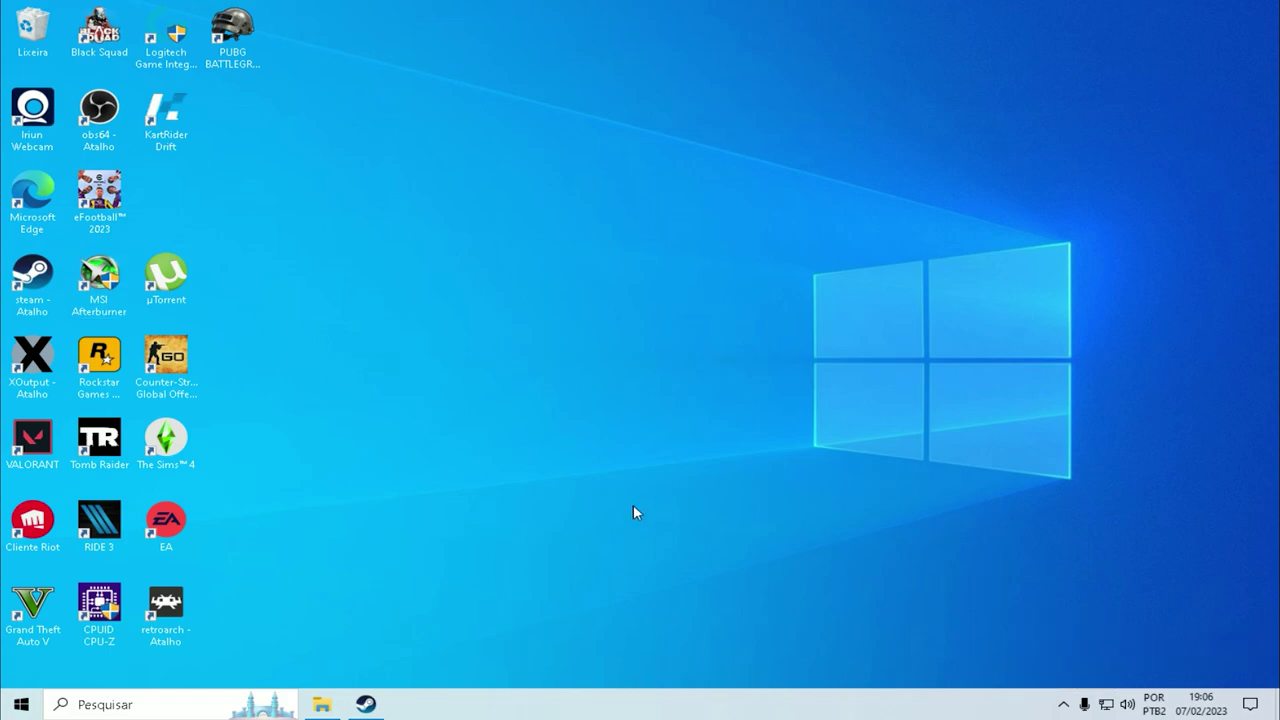
# Switch to Steam, look through the games in the library, and minimize the window
pyautogui.click(366, 704)
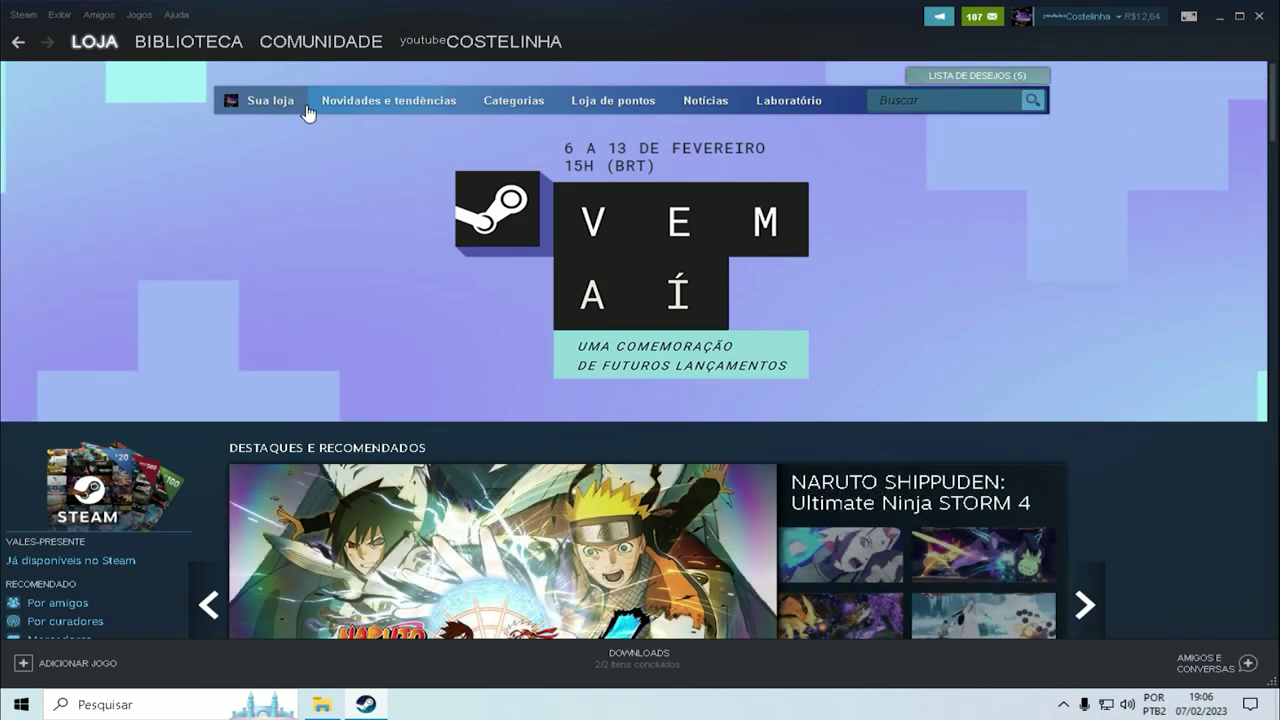
pyautogui.click(200, 45)
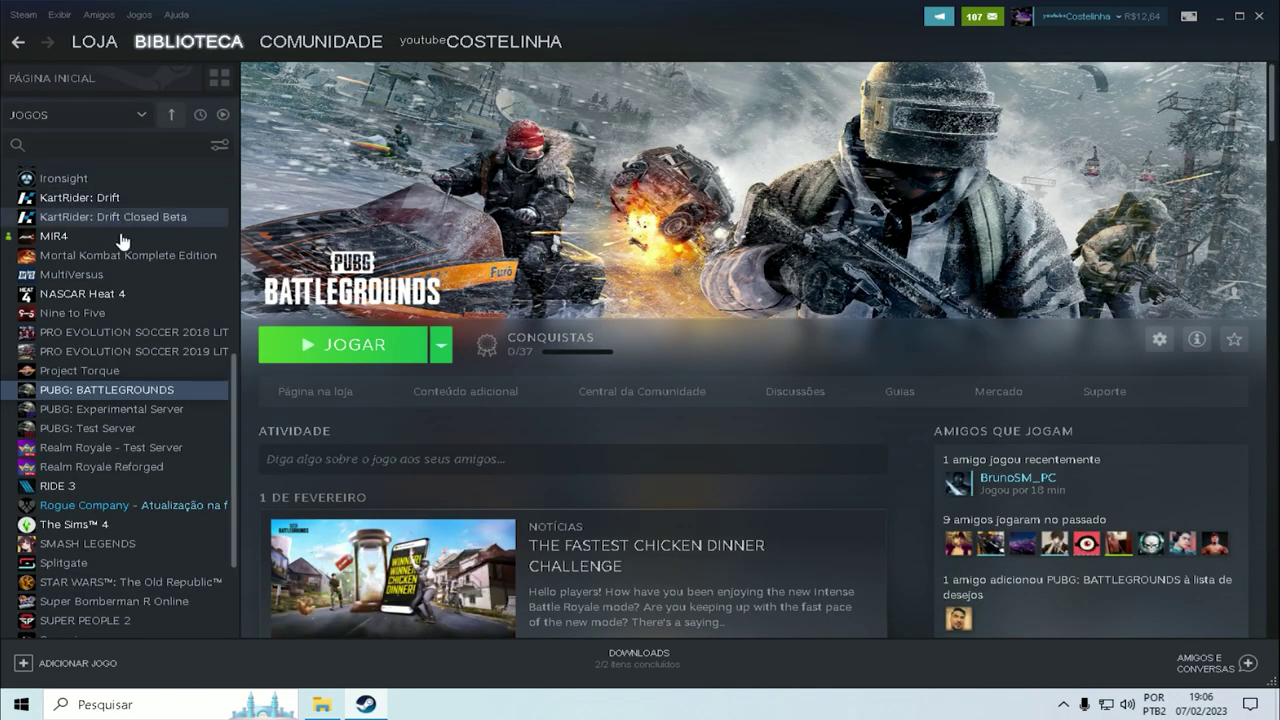
pyautogui.scroll(-2, 121, 235)
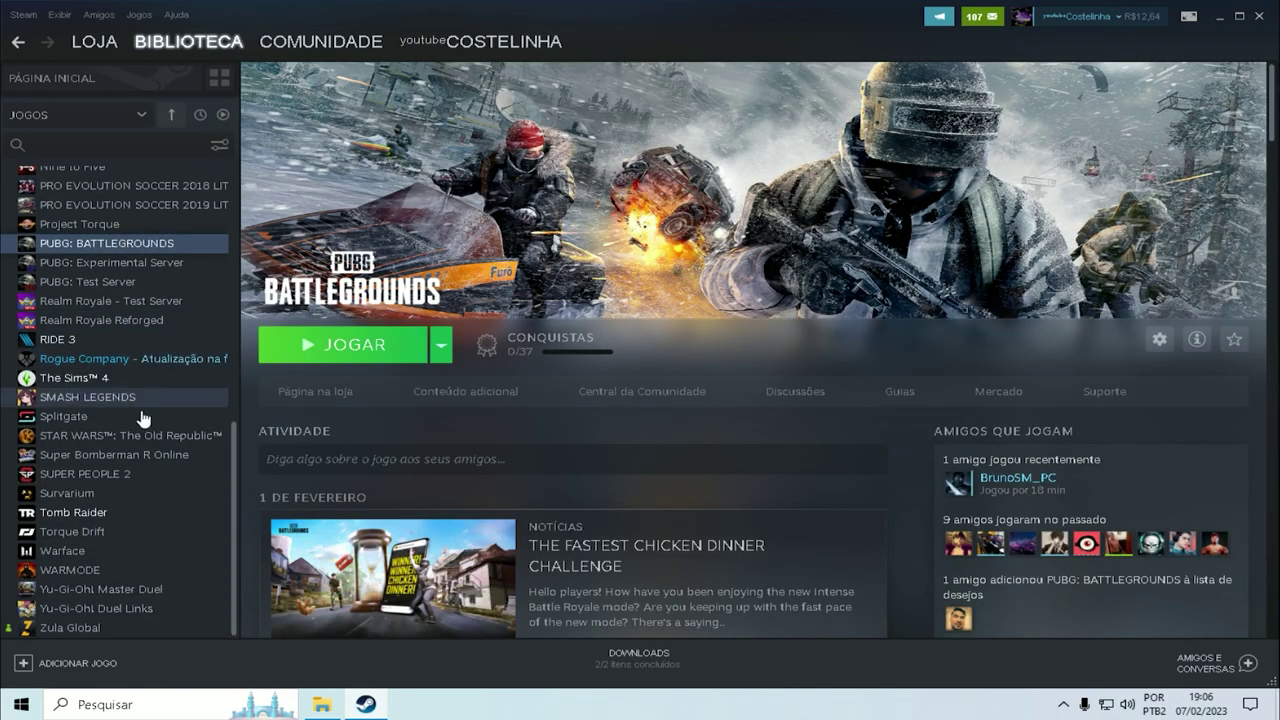
pyautogui.scroll(3, 141, 408)
pyautogui.scroll(5, 141, 408)
pyautogui.scroll(-8, 141, 408)
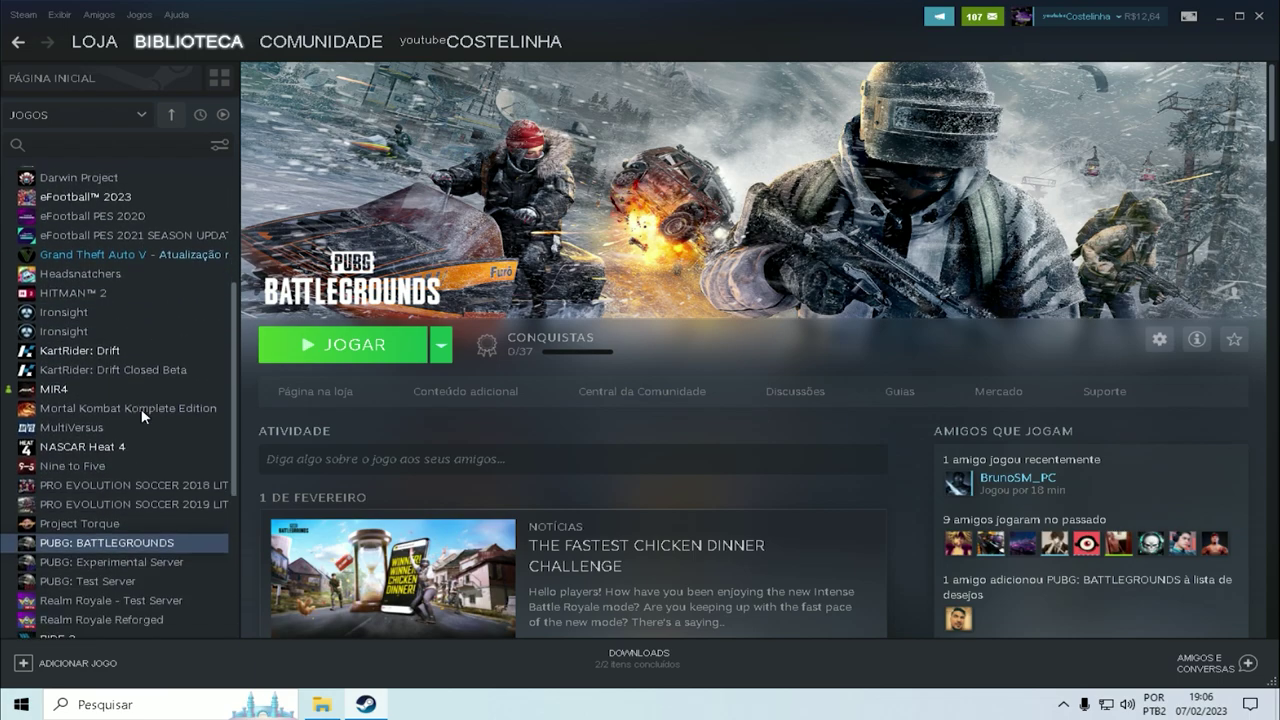
pyautogui.scroll(8, 141, 408)
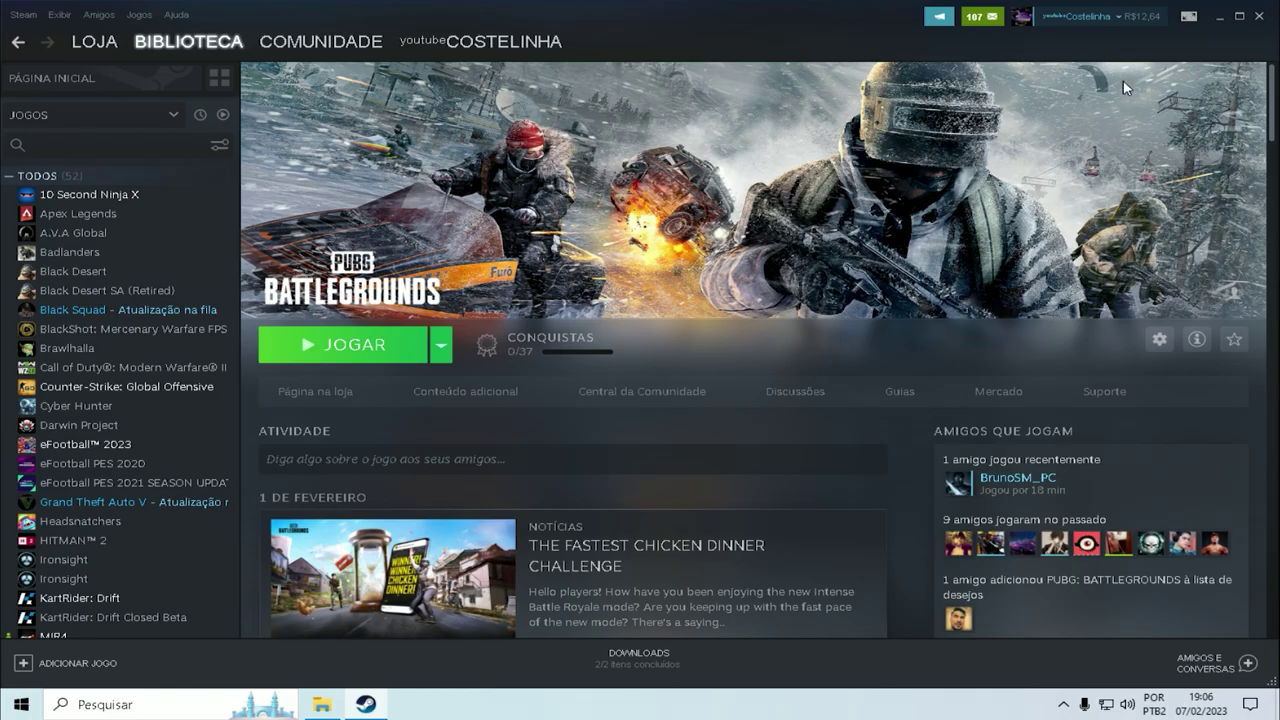
pyautogui.click(1220, 18)
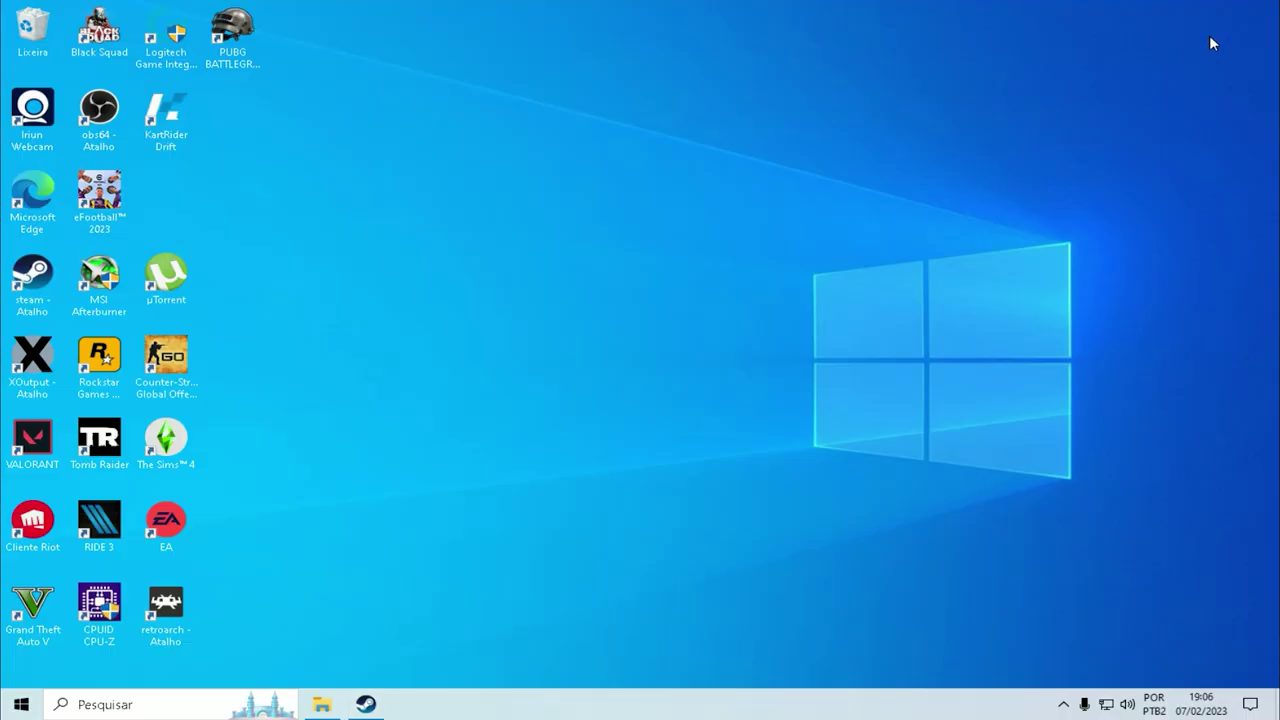